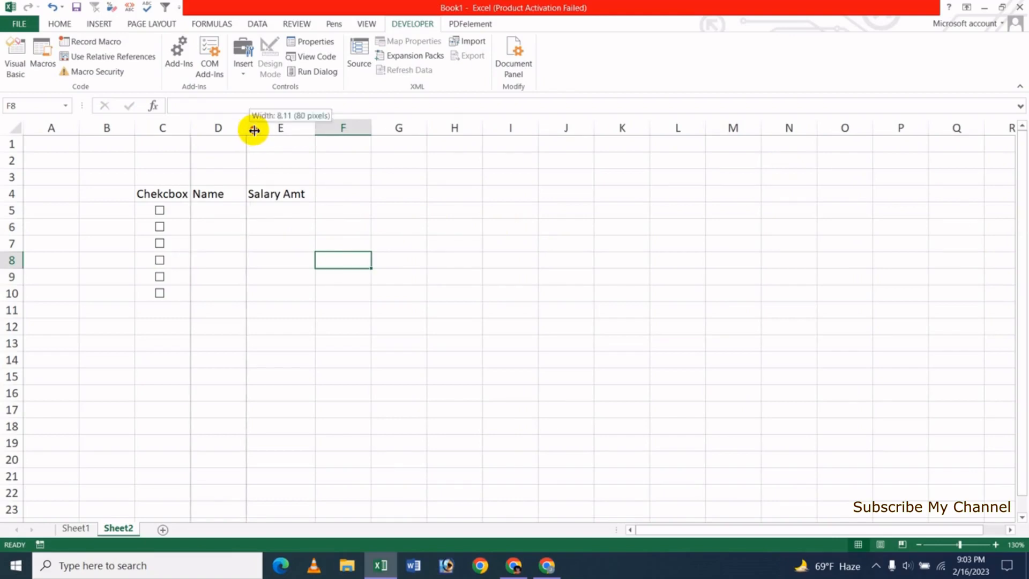
Fill cells D5 to D10 under the Name header with six sample first names, one beside each check box
left_click(209, 213)
type("jasim")
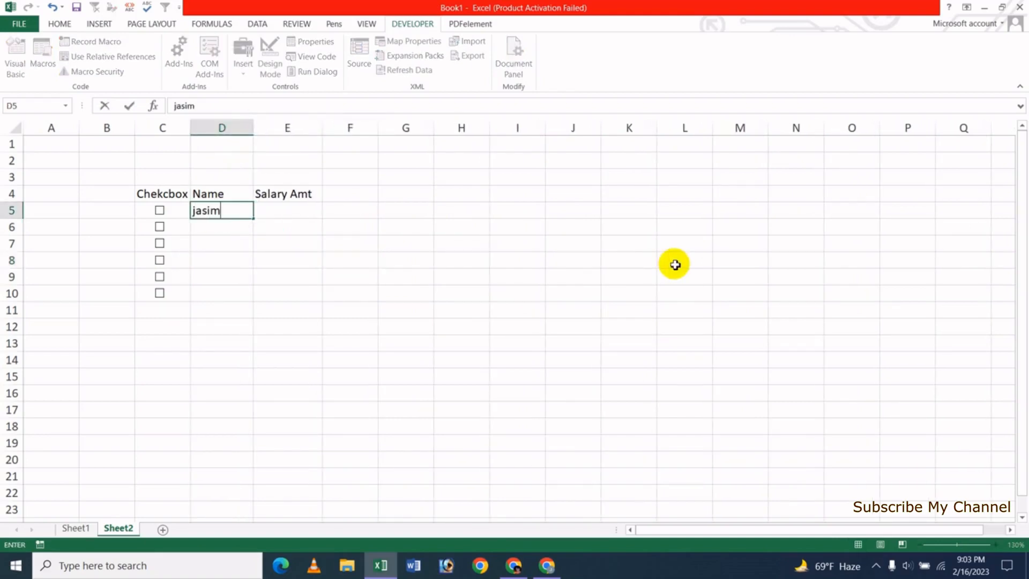
key("Return")
type("karim")
key("Return")
type("h")
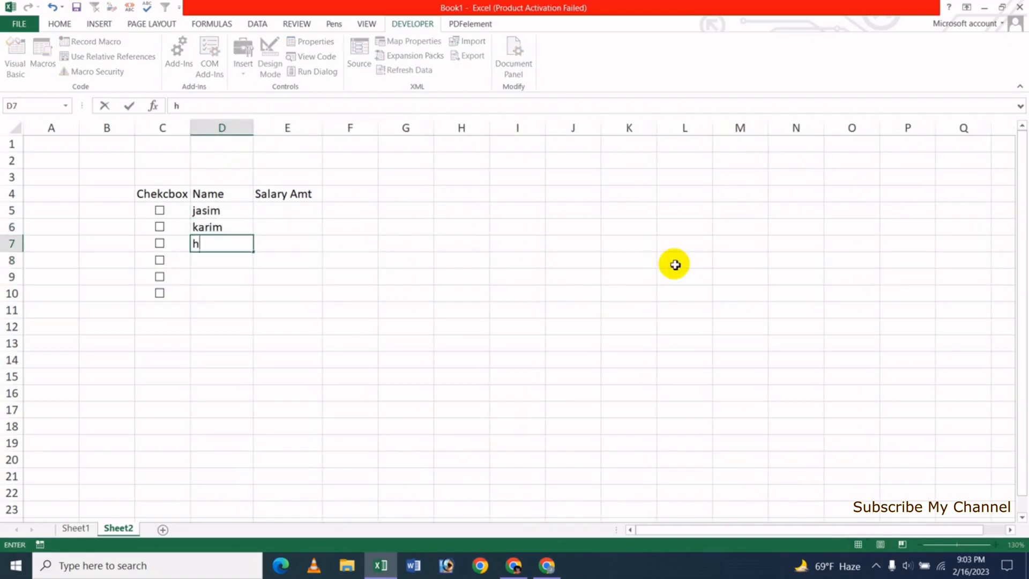
type("asan")
key("Return")
type("monir")
key("Return")
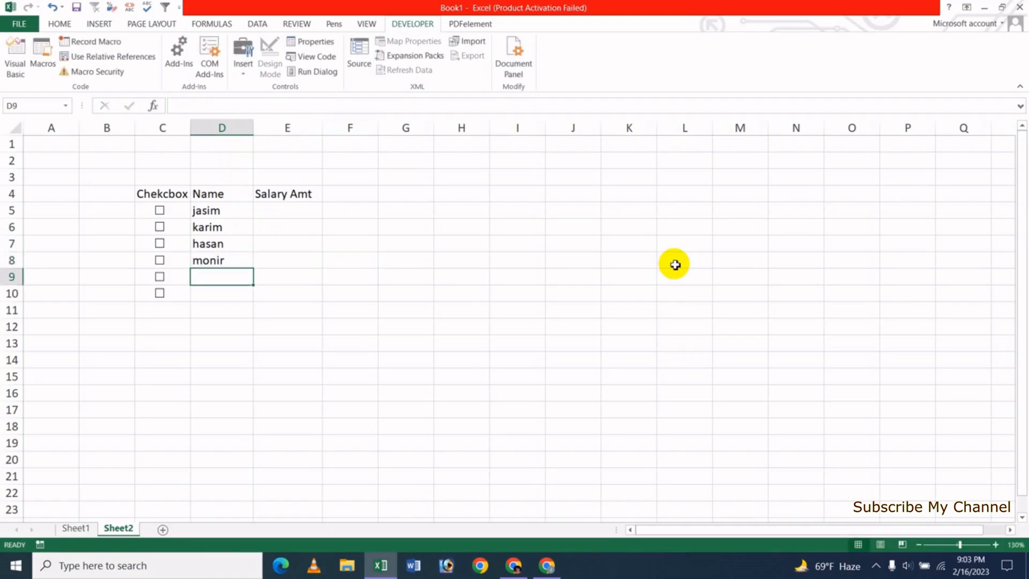
type("pol")
key("Return")
type("k")
key("BackSpace")
key("BackSpace")
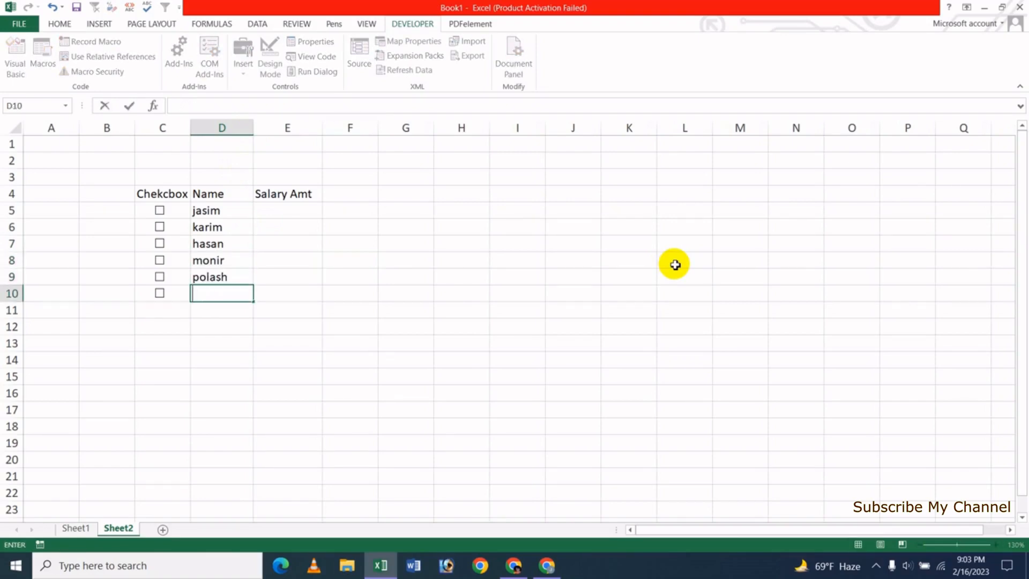
type("jamil")
key("Return")
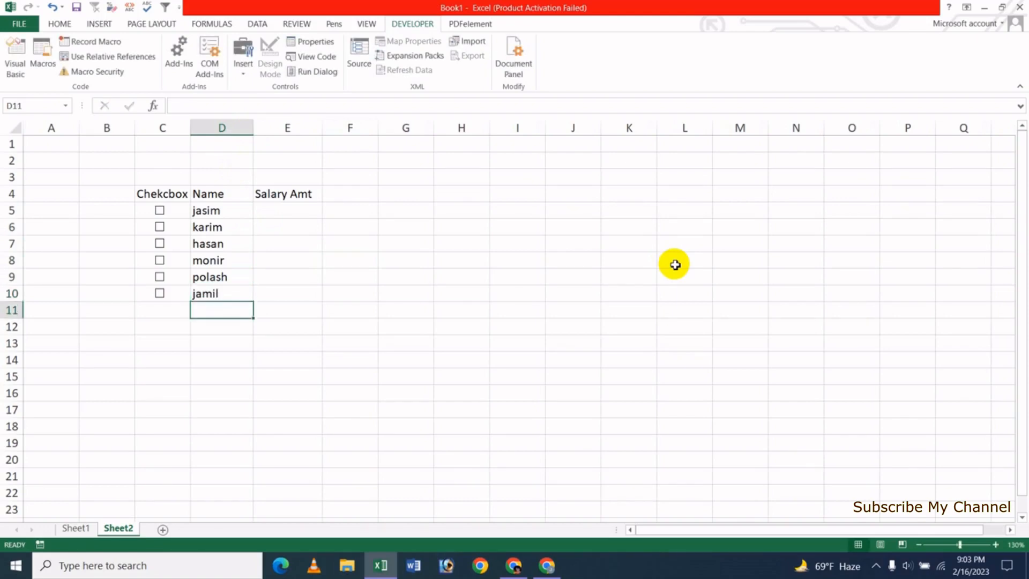
Enter 15000 in E5 and 20000 in E6 under Salary Amt, and extend the series down to E10
key("Up")
key("Up")
key("Up")
key("Up")
key("Up")
key("Up")
key("Right")
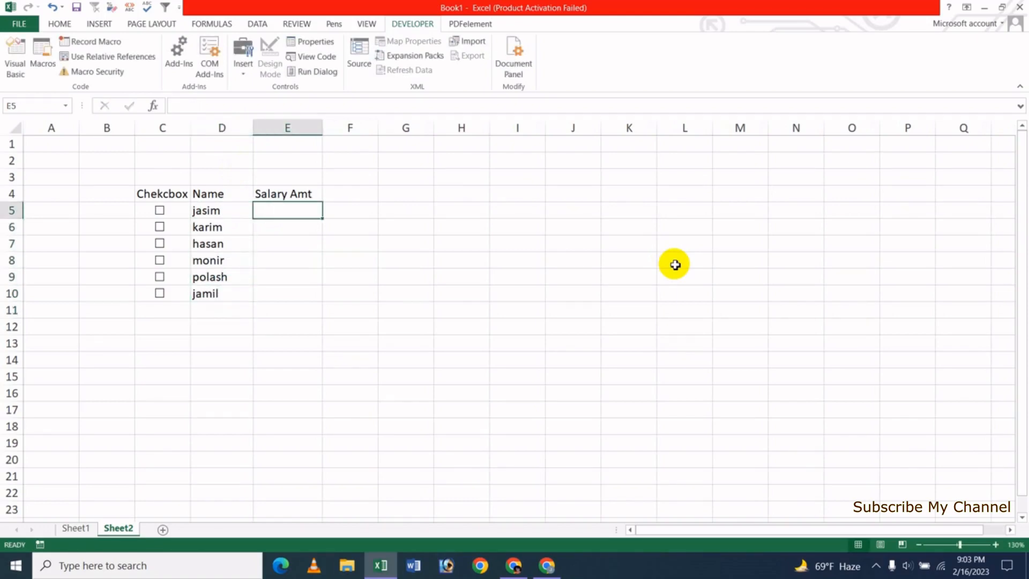
type("15000")
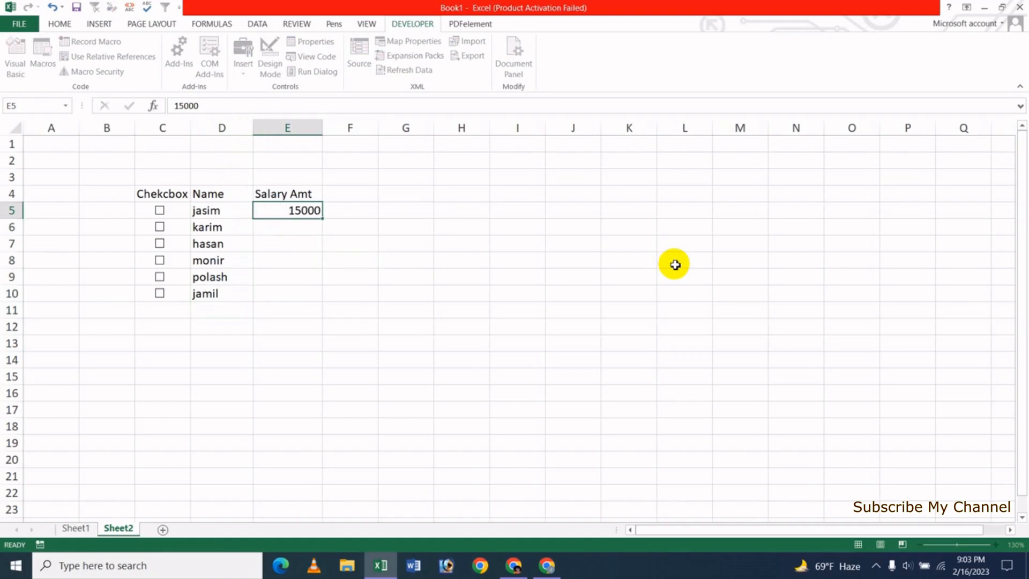
key("Return")
type("2000")
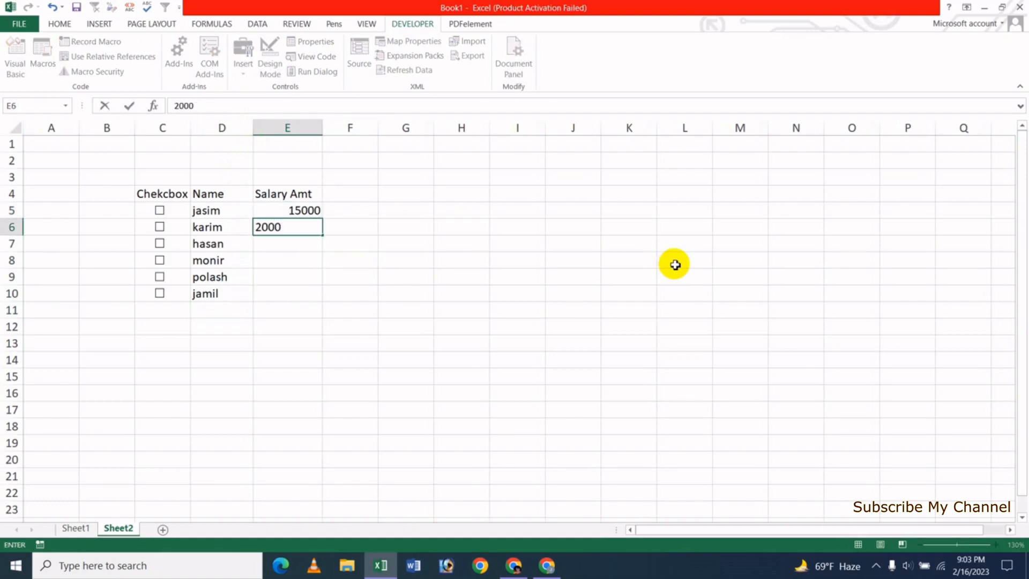
type("0")
key("Return")
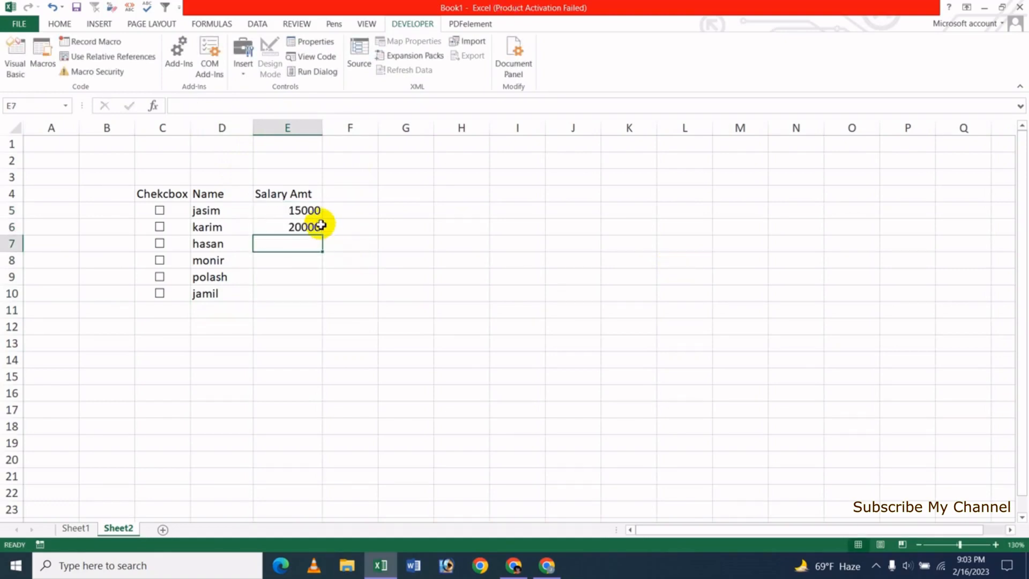
left_click_drag(312, 213, 329, 288)
left_click(449, 282)
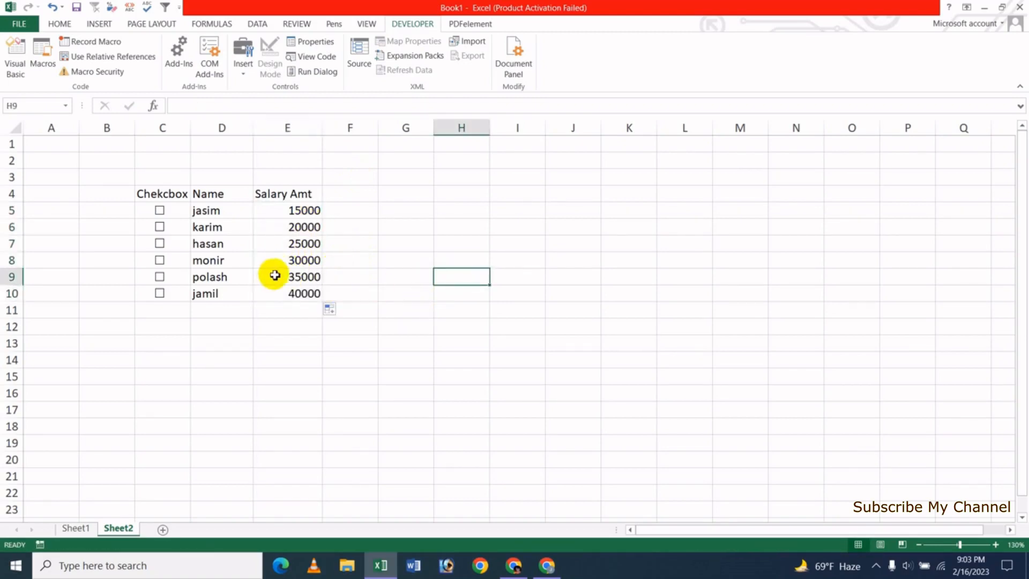
Center the contents of the table range C4:E10 horizontally
left_click(166, 193)
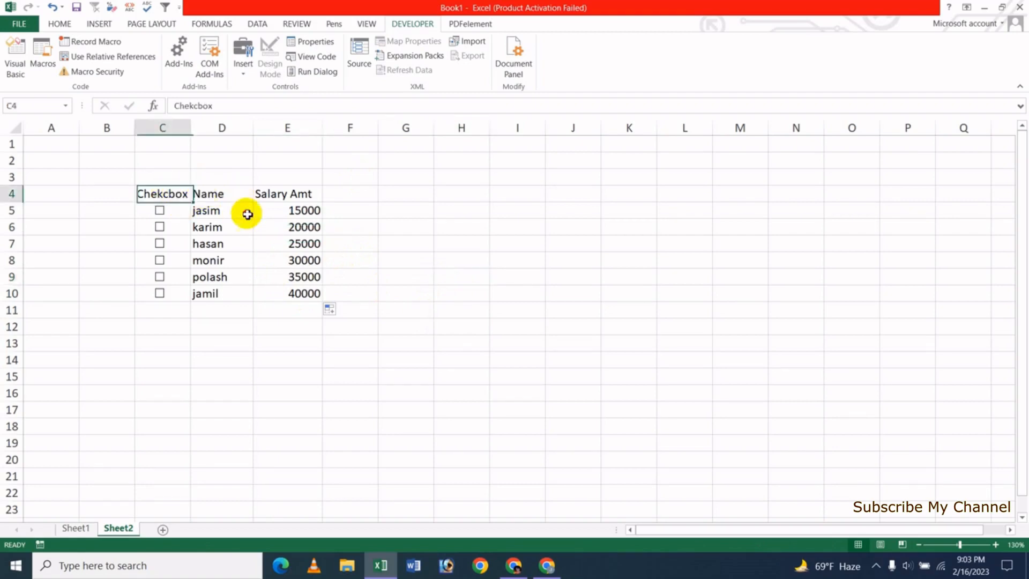
left_click_drag(247, 214, 301, 289)
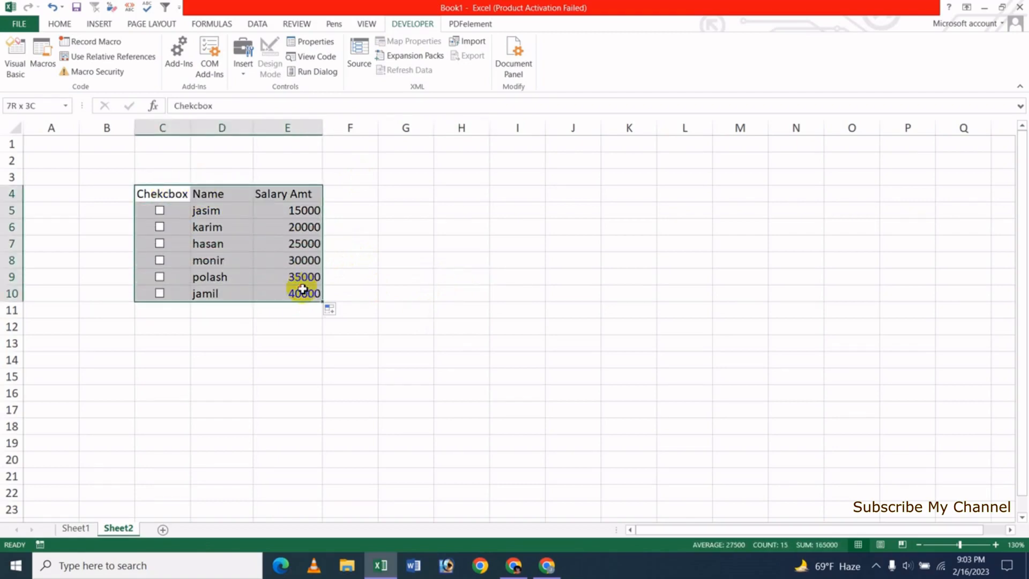
left_click(60, 26)
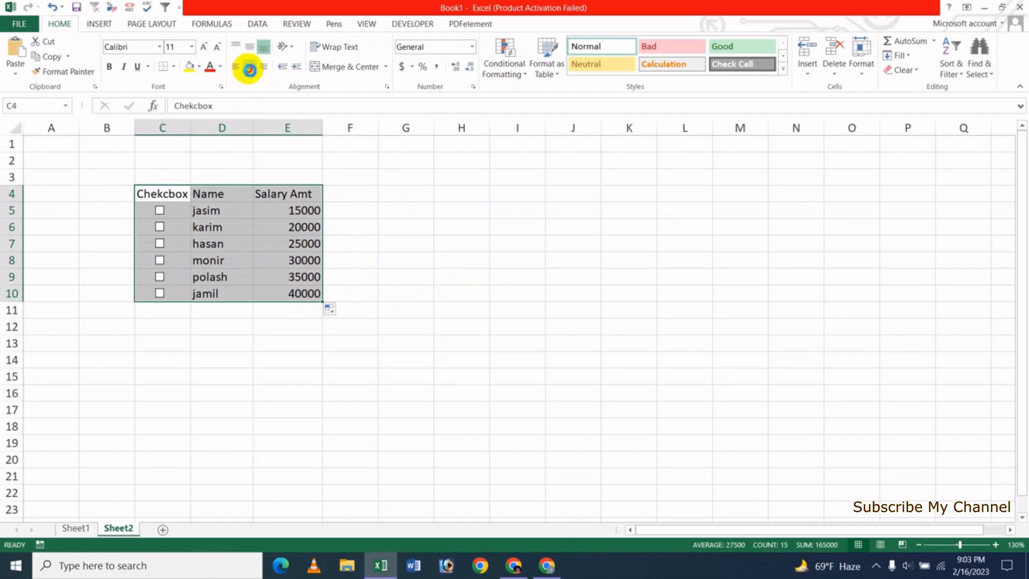
left_click(249, 70)
left_click(371, 259)
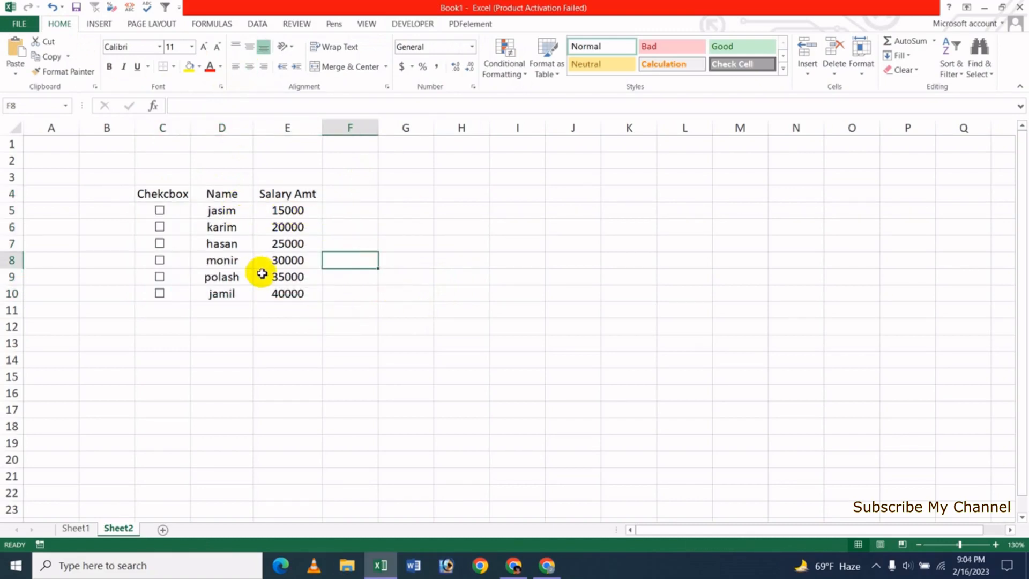
Test the check boxes in rows 5 and 7 by ticking them and clearing them again
left_click(159, 211)
left_click(160, 244)
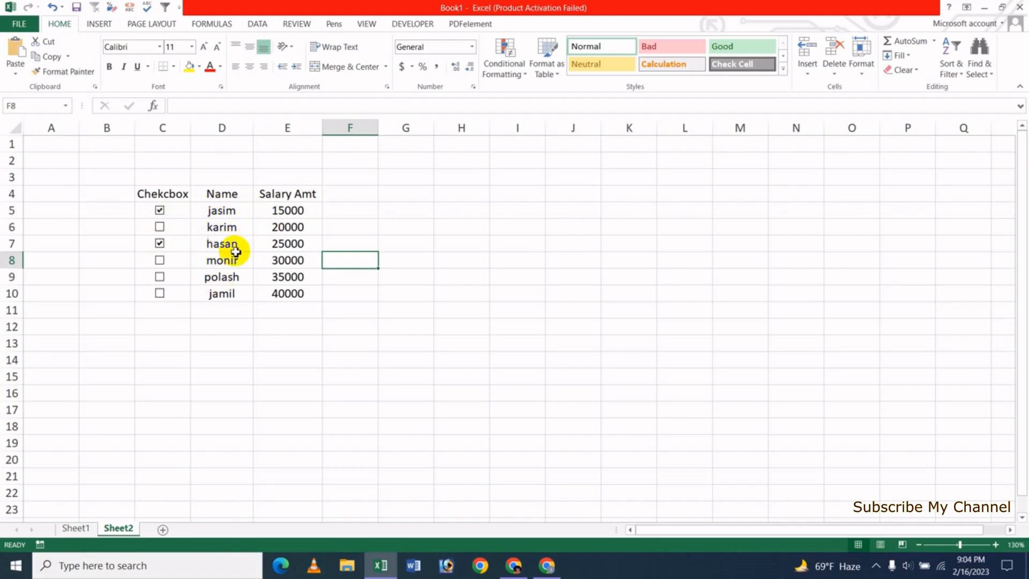
left_click(161, 213)
left_click(159, 244)
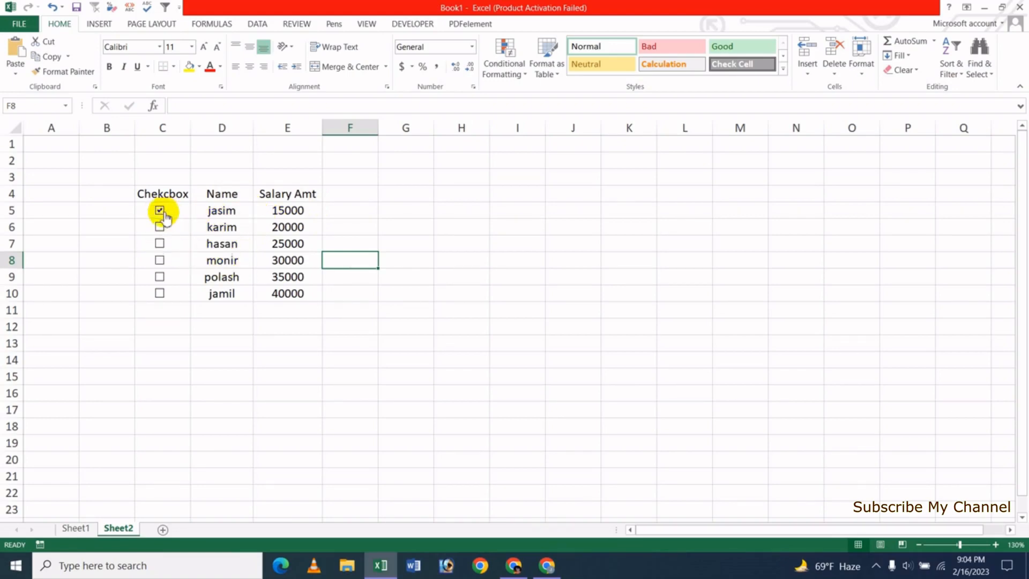
left_click(161, 213)
Link the row 5 check box to cell $B$5 through its Format Control settings
right_click(159, 213)
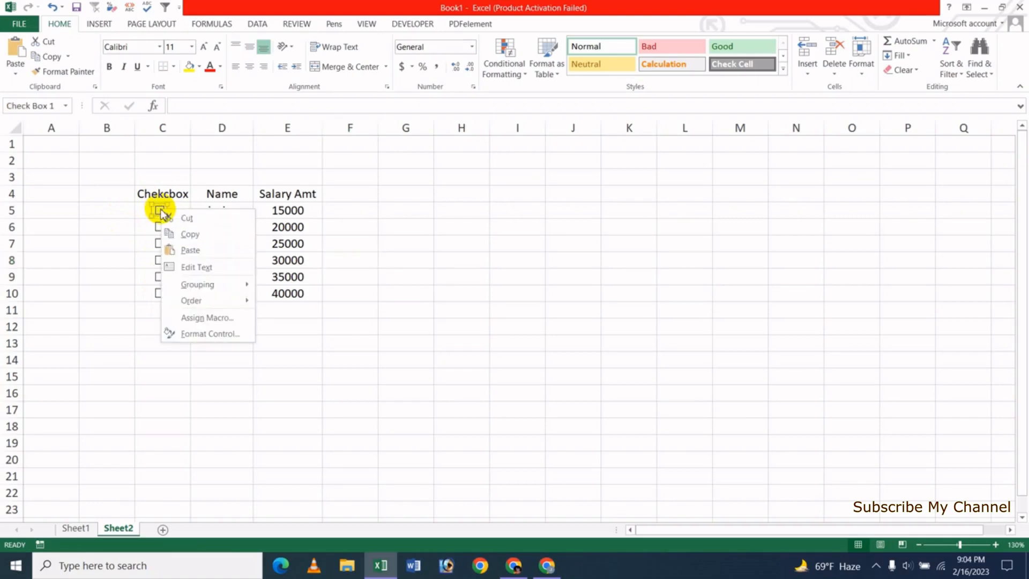
left_click(210, 334)
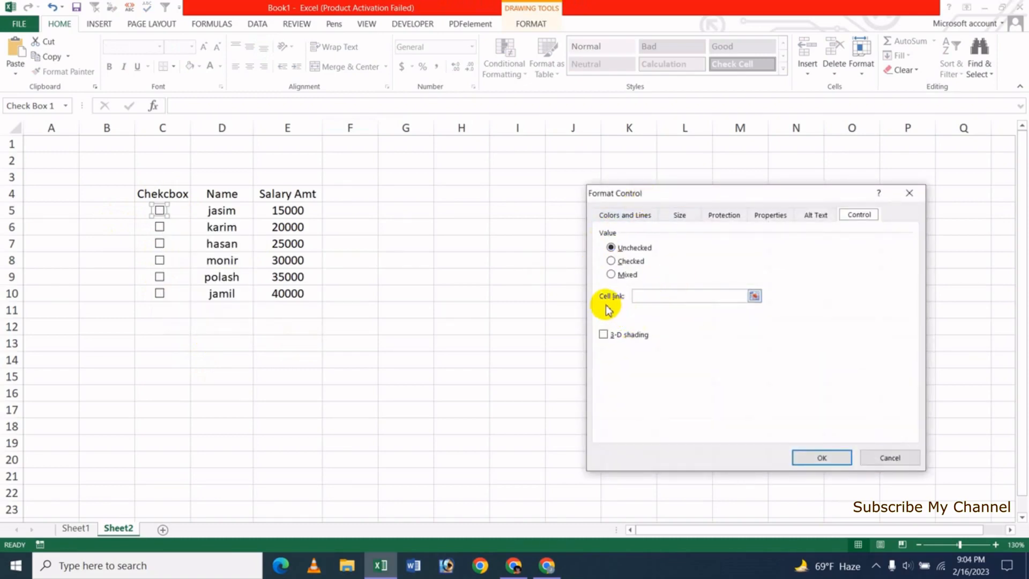
left_click(692, 297)
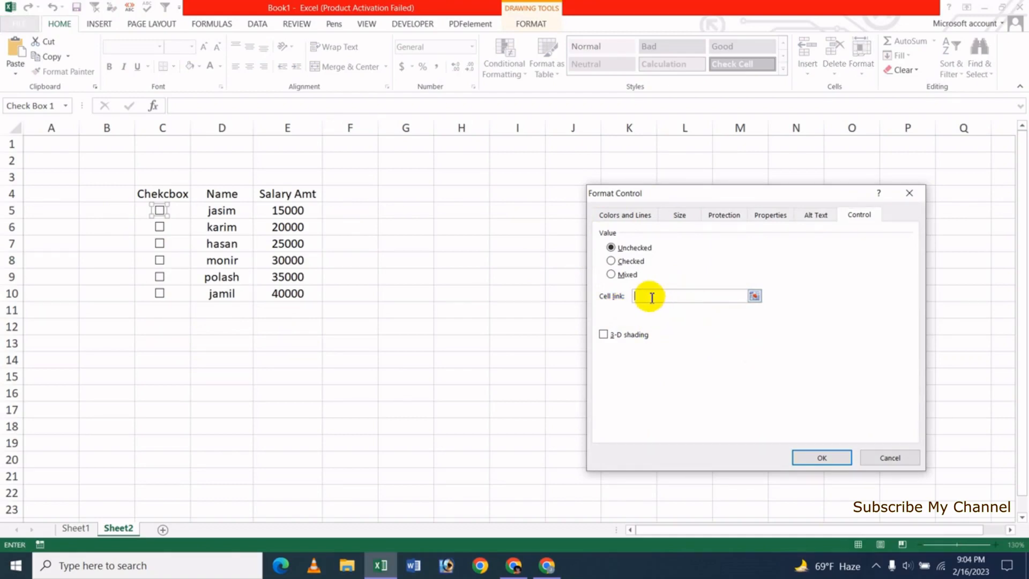
left_click(753, 298)
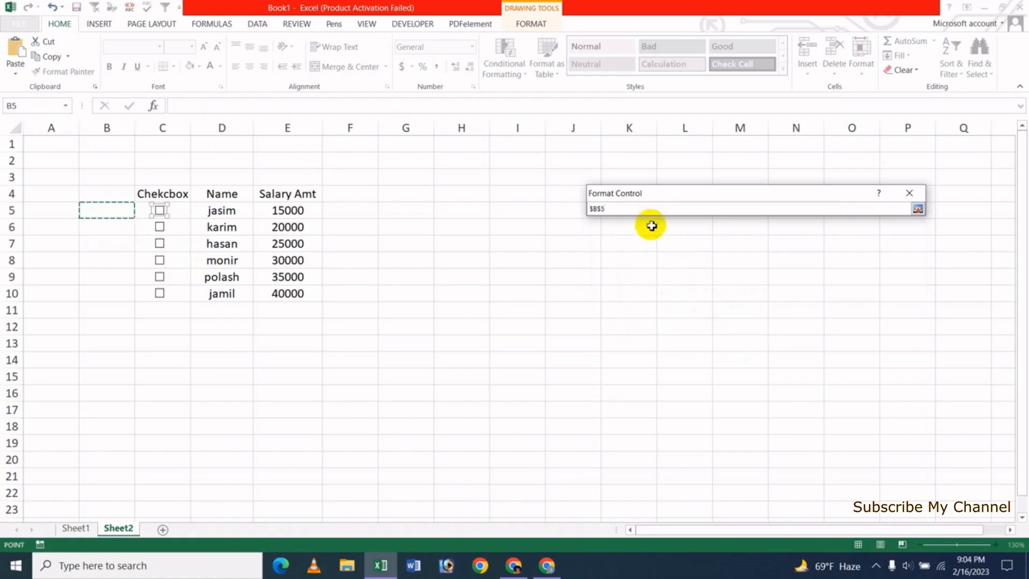
left_click(918, 209)
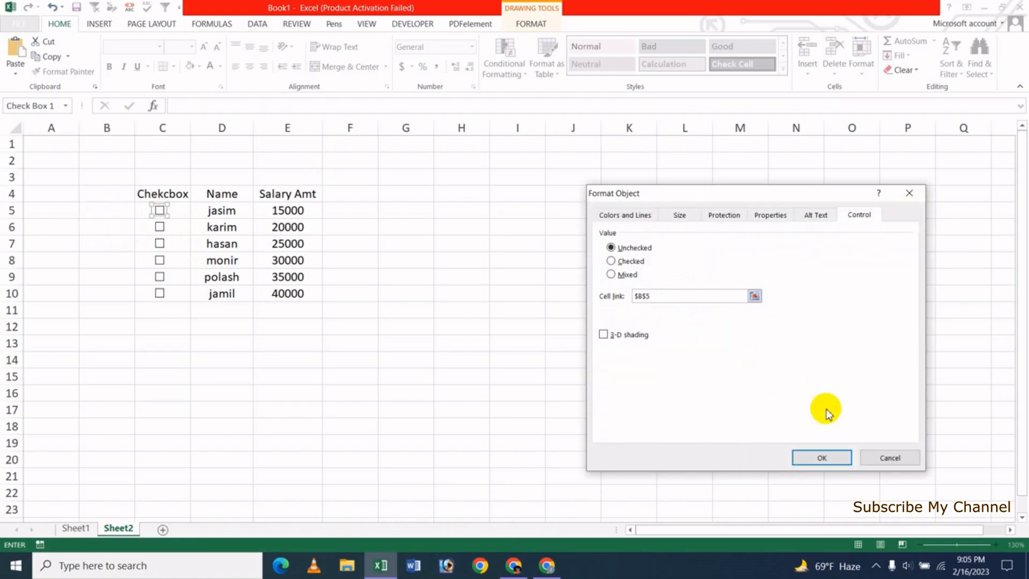
left_click(818, 457)
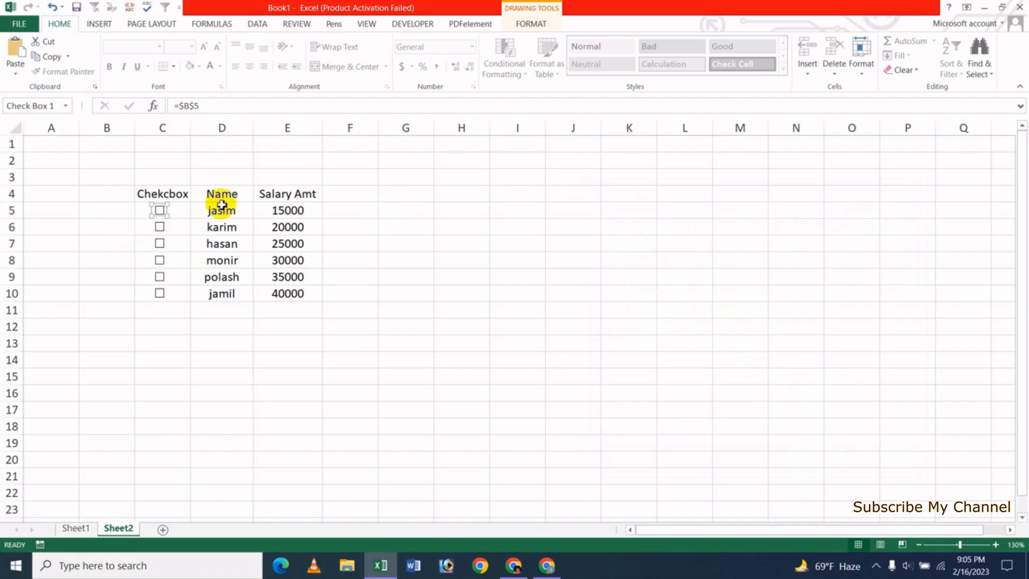
Set the cell link of the row 6 check box to $B$6
right_click(163, 234)
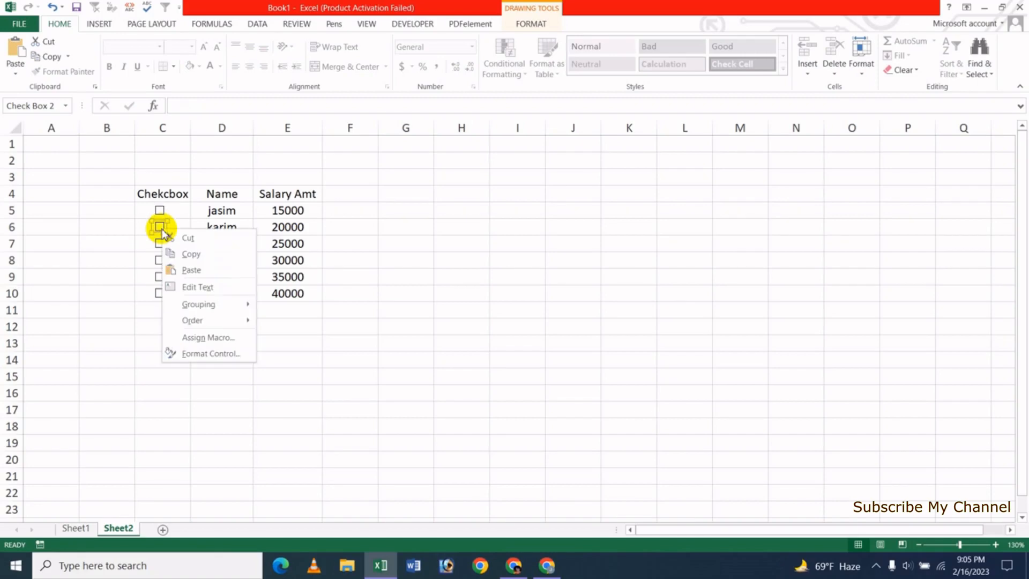
left_click(218, 354)
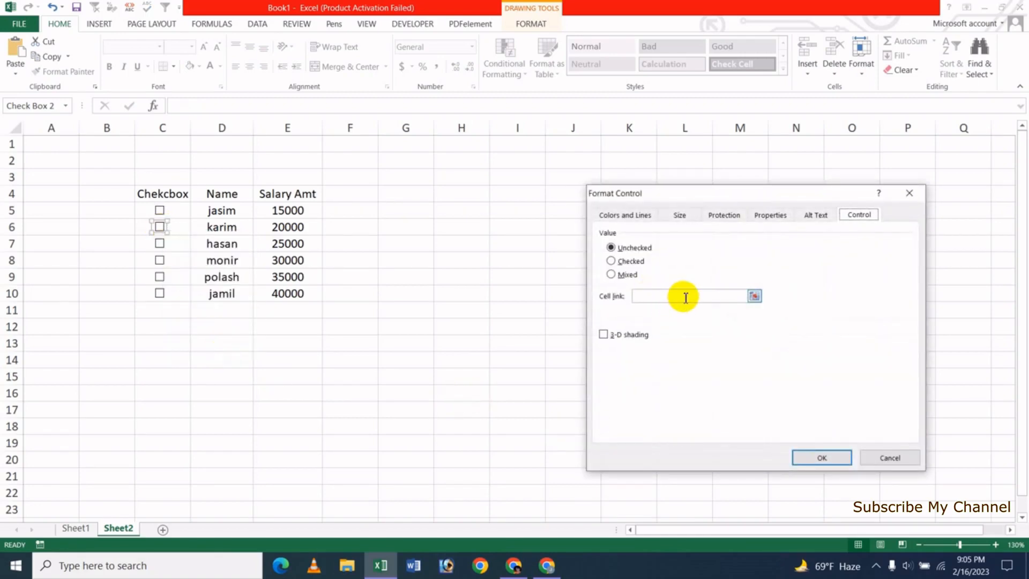
left_click(755, 297)
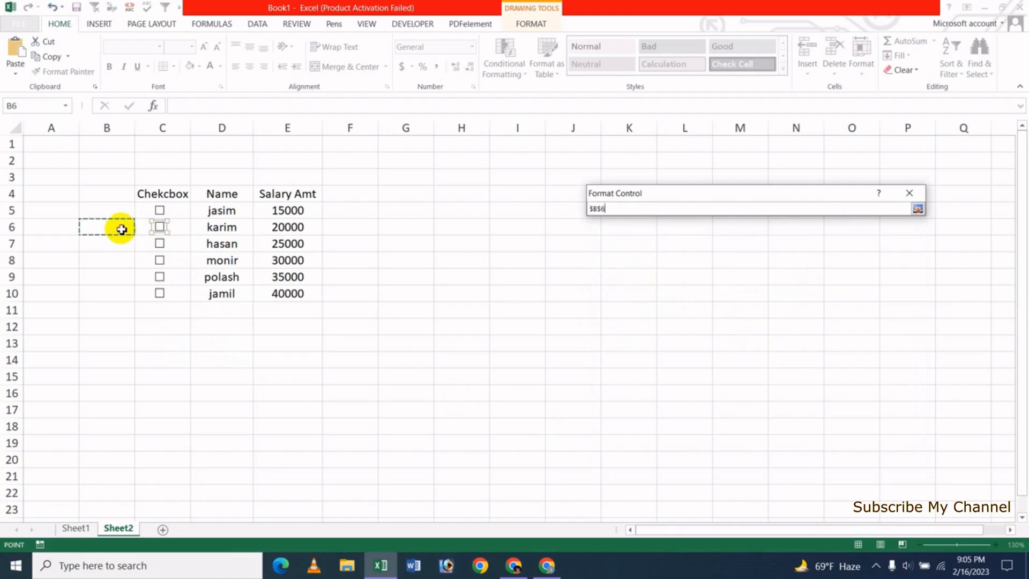
left_click(918, 211)
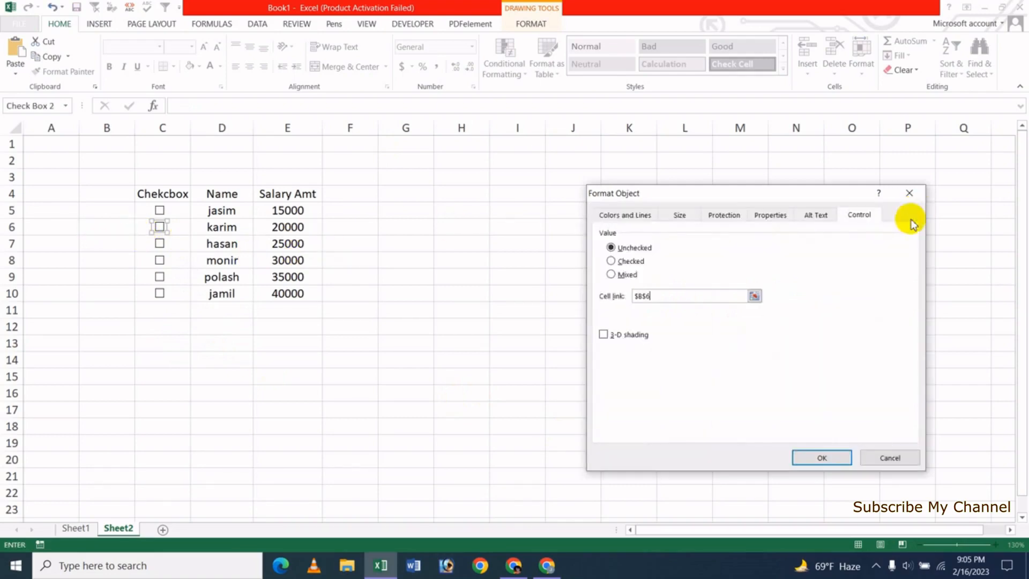
left_click(823, 460)
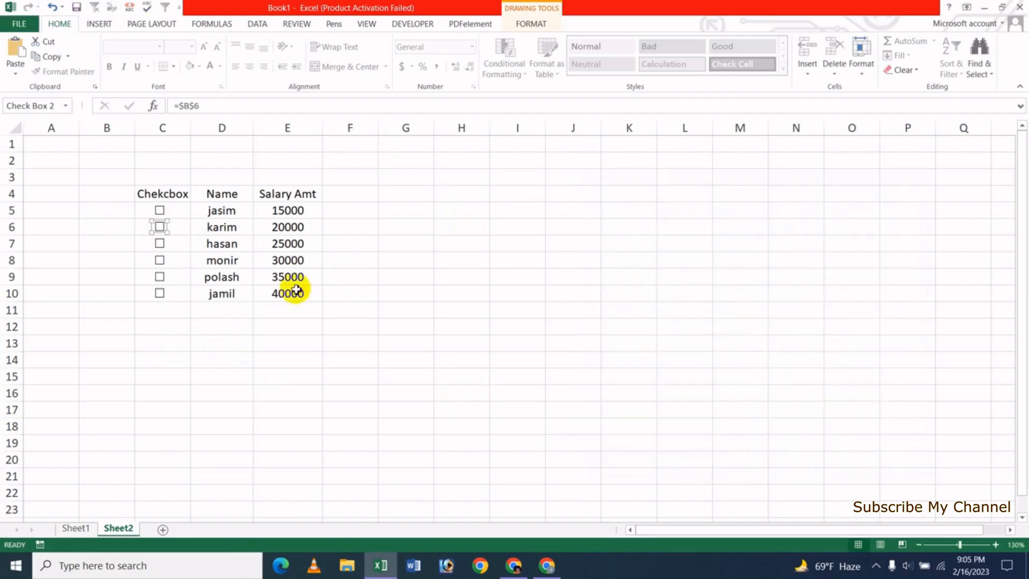
Set the cell link of the row 7 check box to $B$7
right_click(157, 244)
left_click(217, 370)
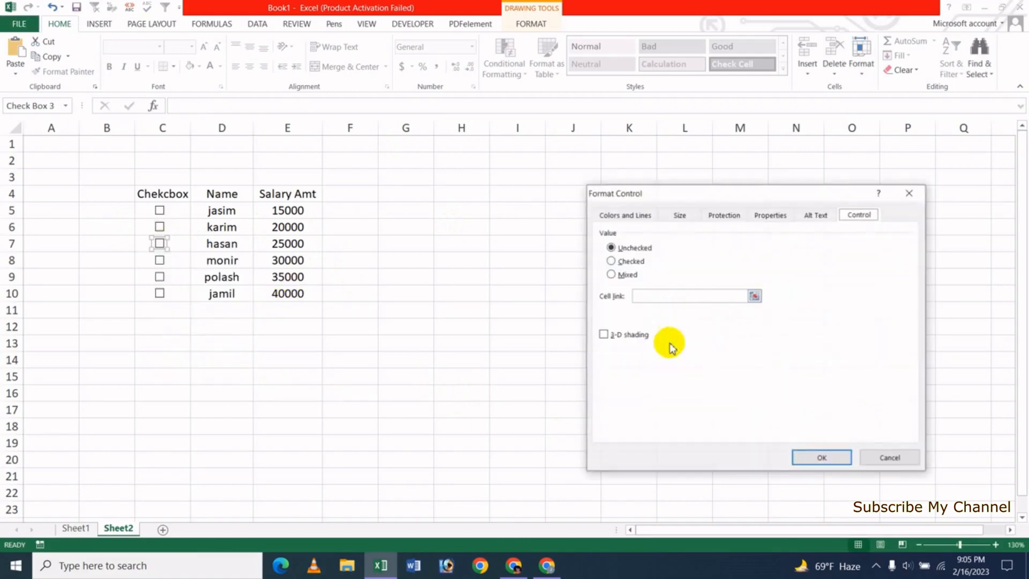
left_click(754, 296)
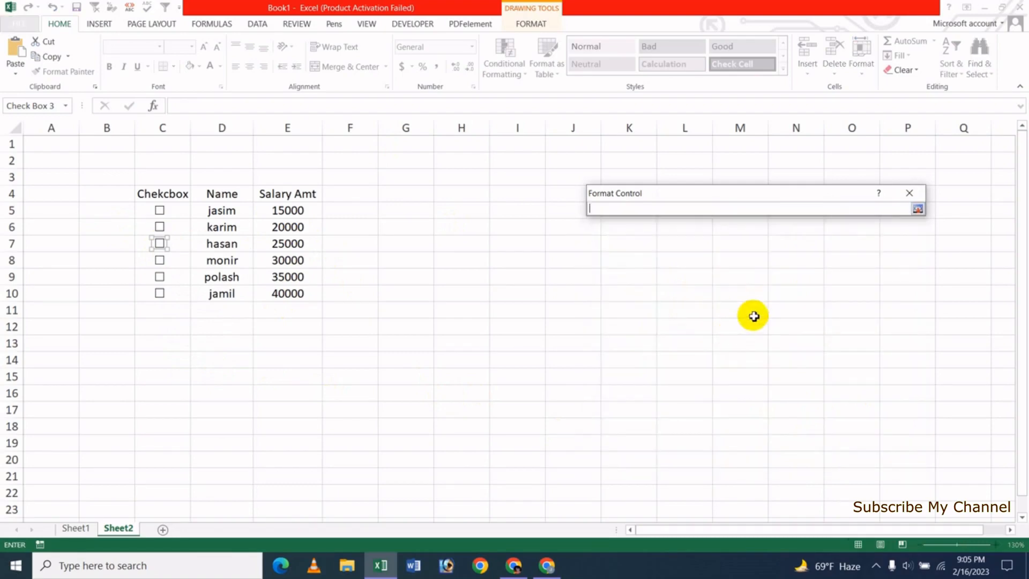
left_click(115, 243)
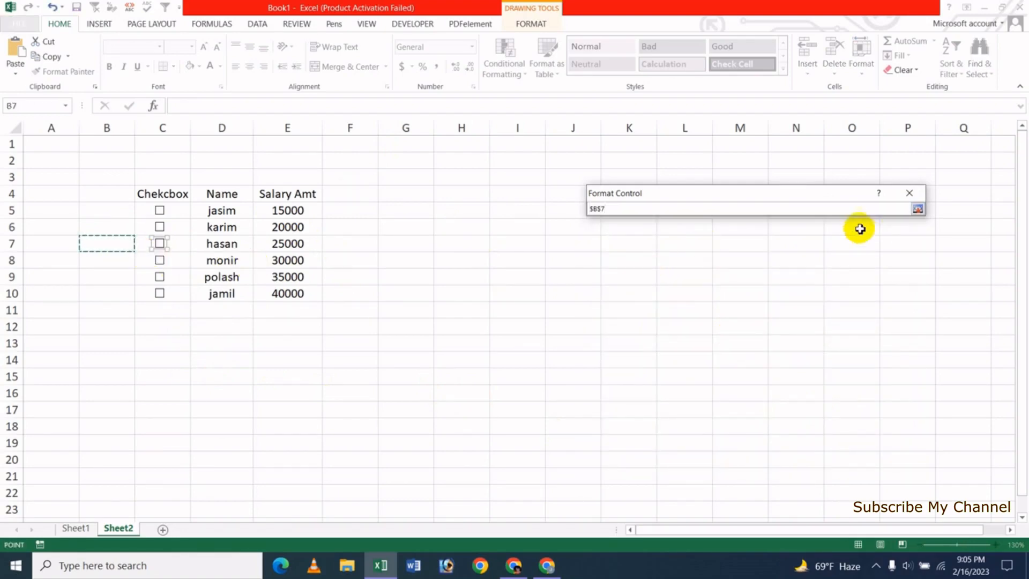
left_click(917, 209)
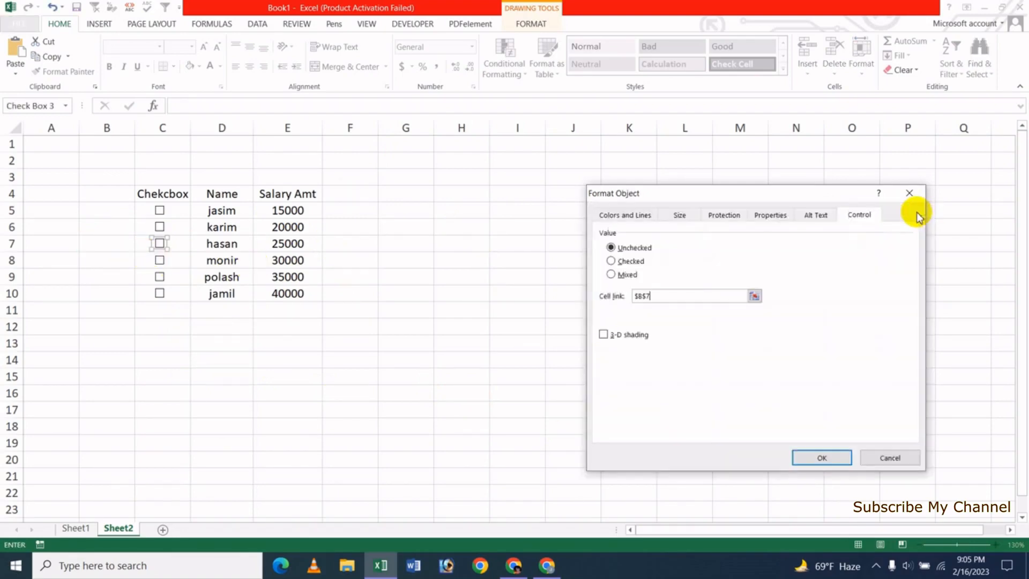
left_click(817, 457)
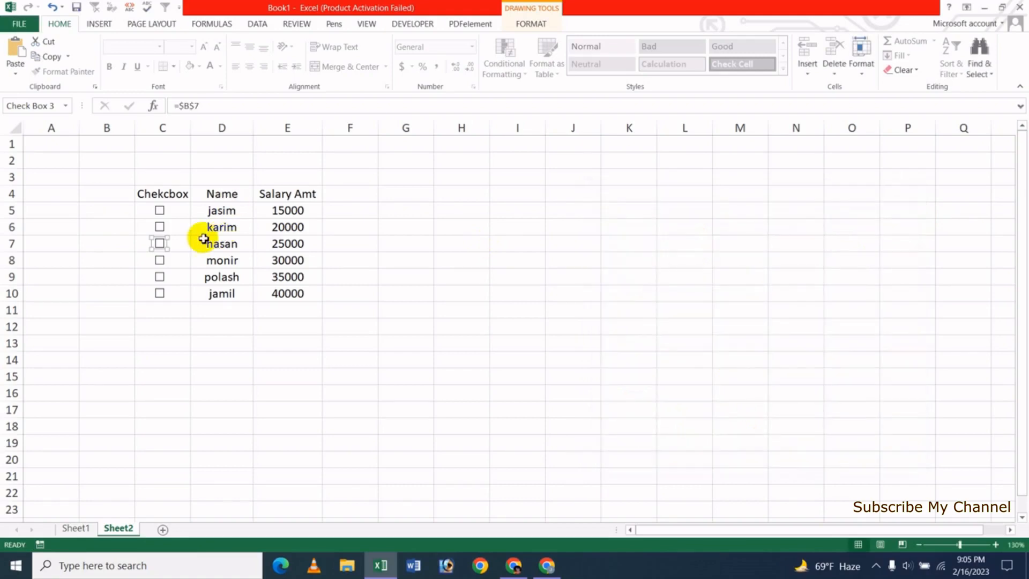
Set the cell link of the row 8 check box to $B$8
right_click(162, 263)
left_click(189, 384)
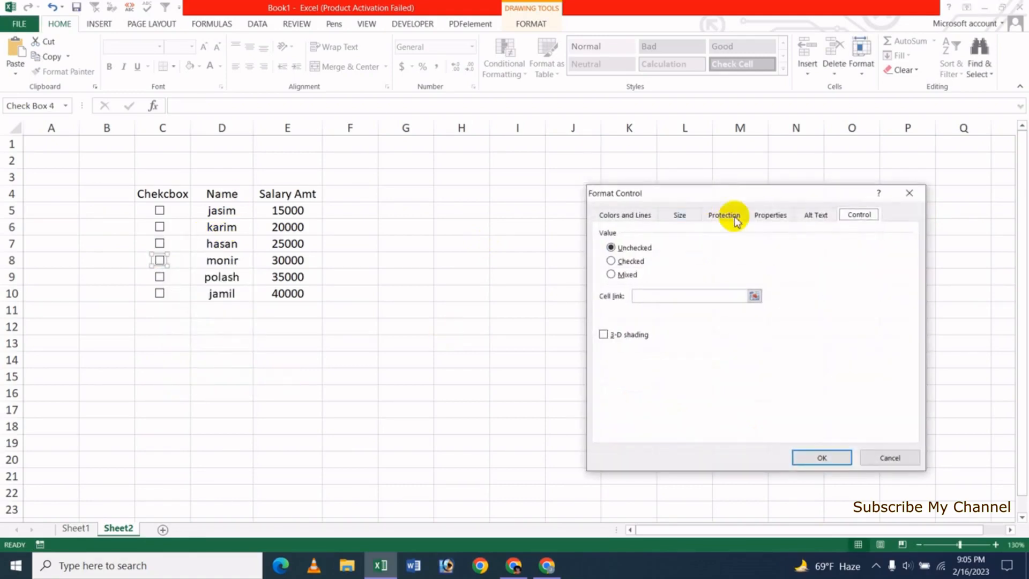
left_click(755, 296)
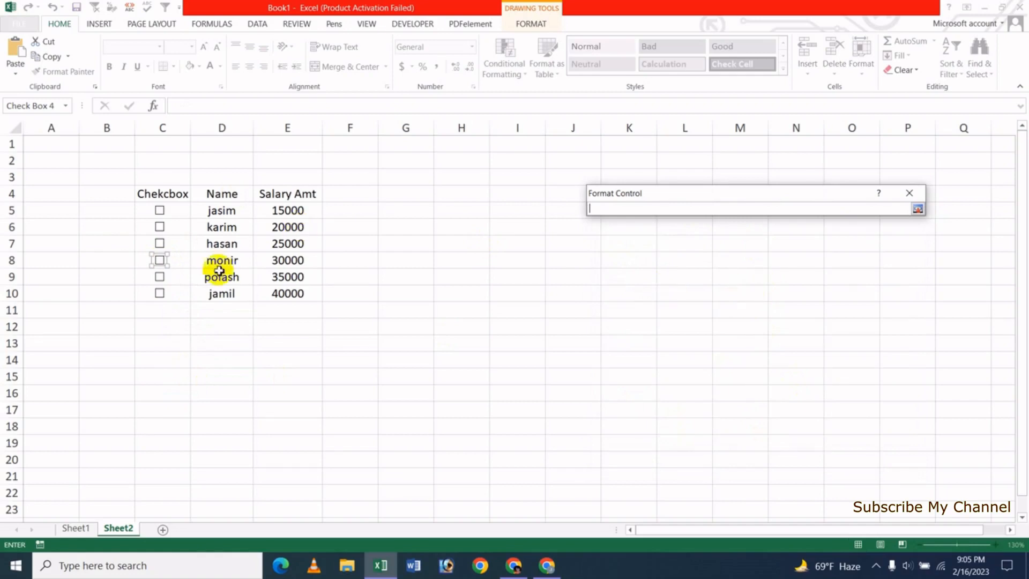
left_click(124, 261)
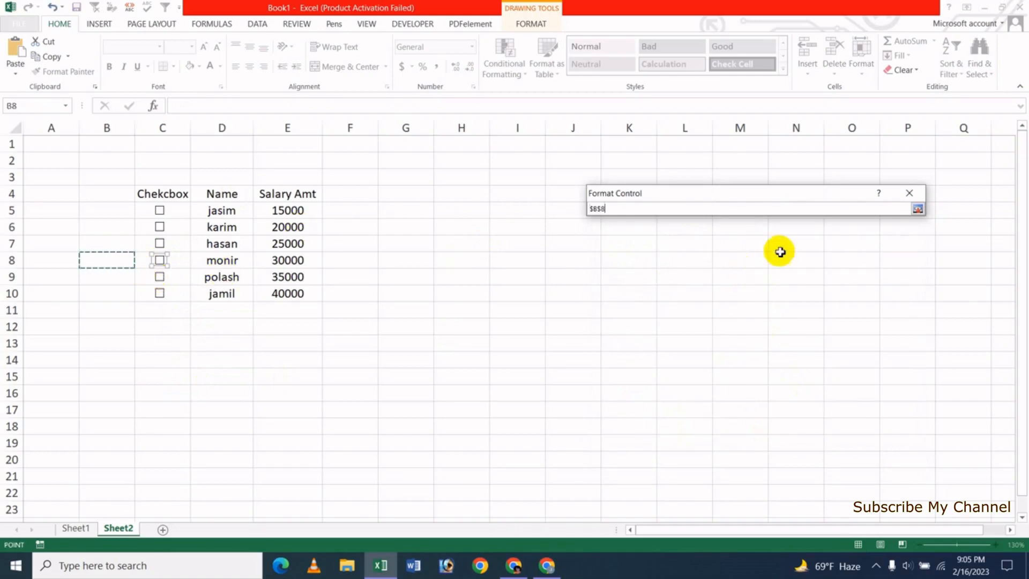
left_click(919, 209)
left_click(818, 457)
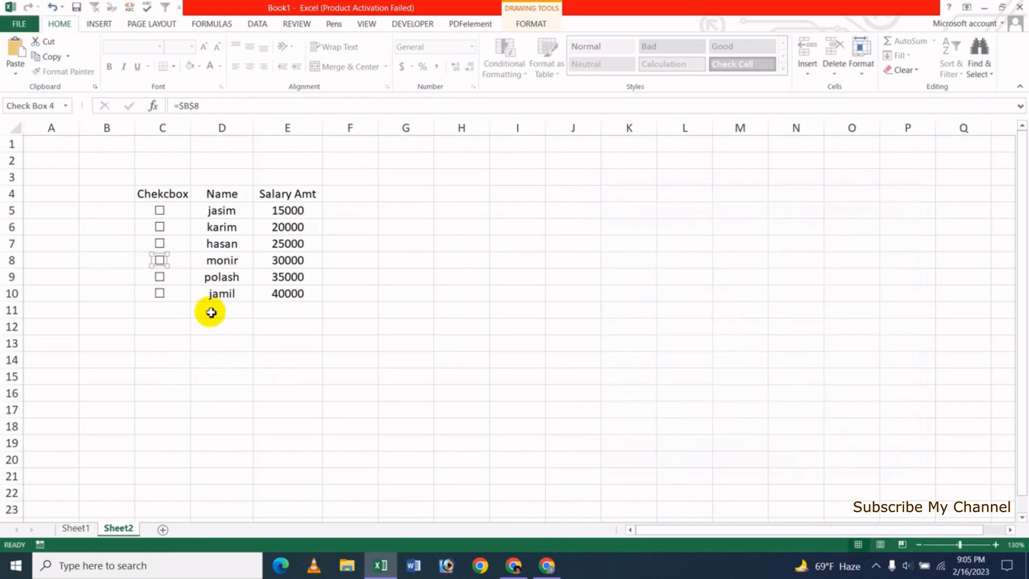
Set the cell link of the row 9 check box to $B$9
right_click(160, 287)
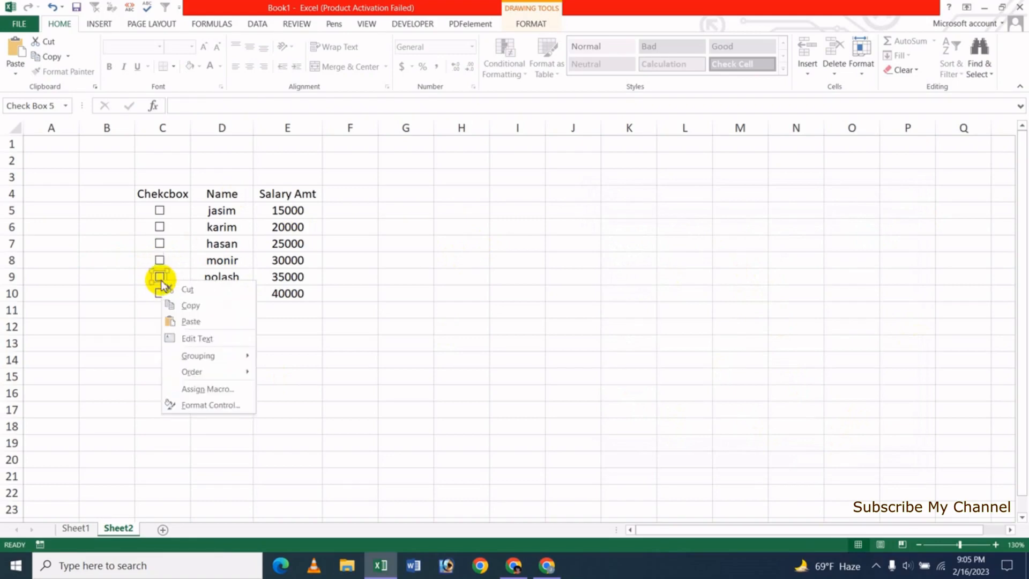
left_click(207, 405)
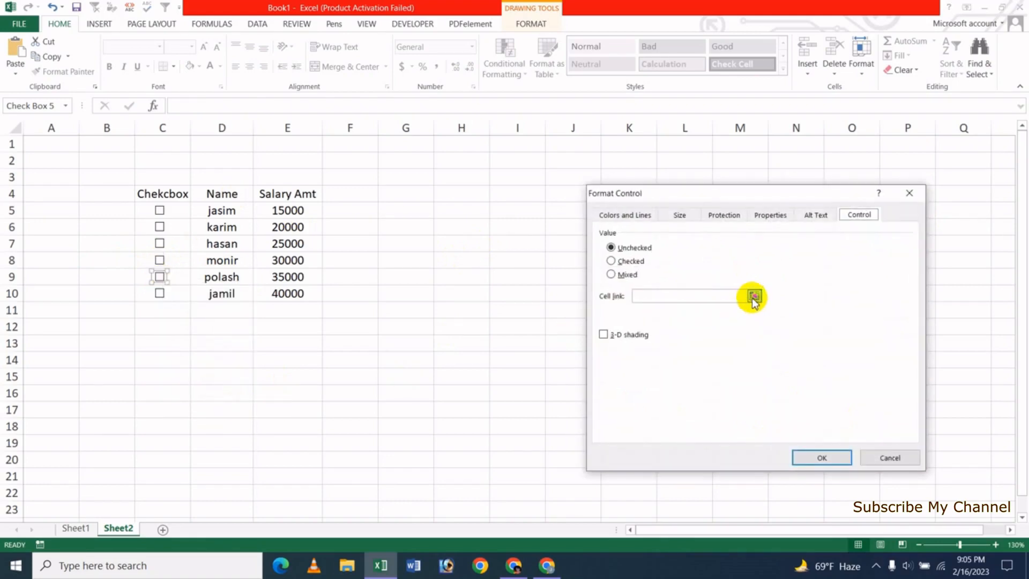
left_click(754, 298)
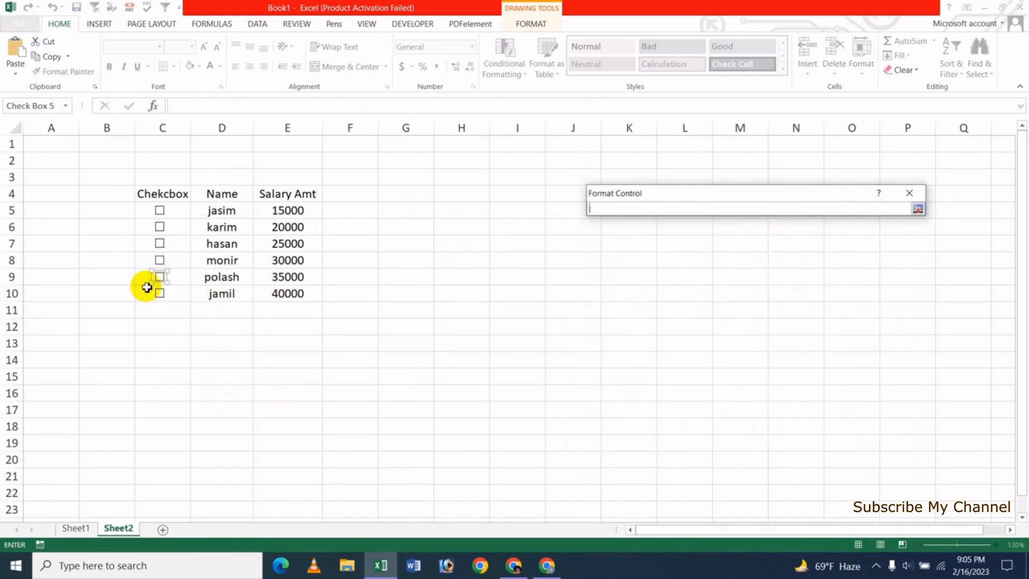
left_click(128, 279)
left_click(918, 208)
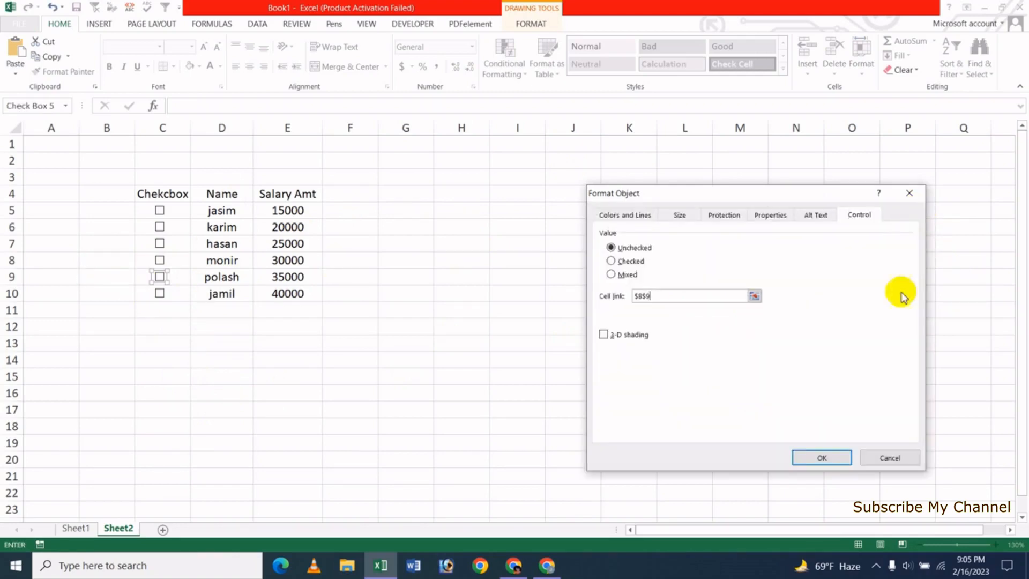
left_click(828, 454)
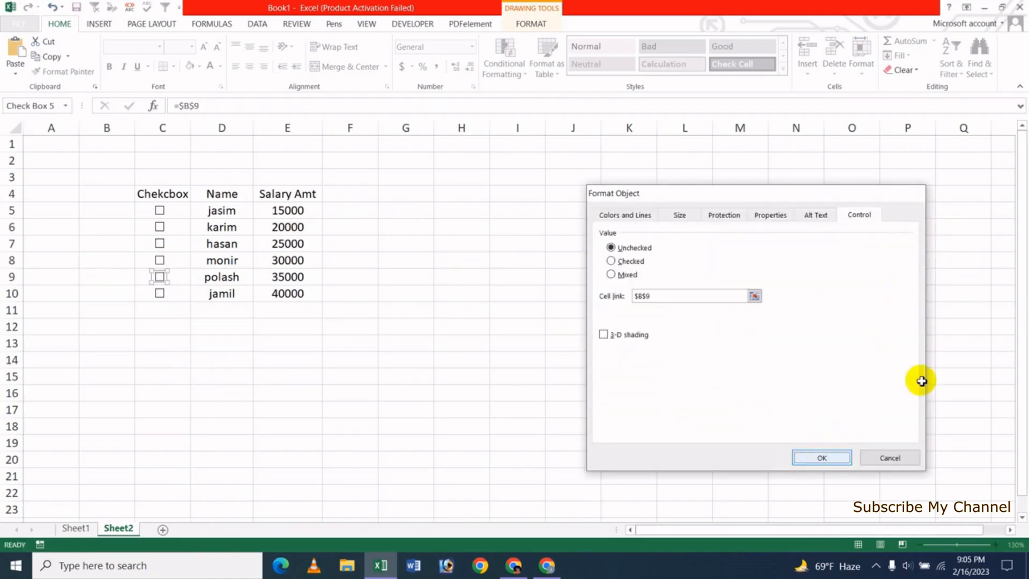
Set the cell link of the row 10 check box to $B$10
right_click(161, 295)
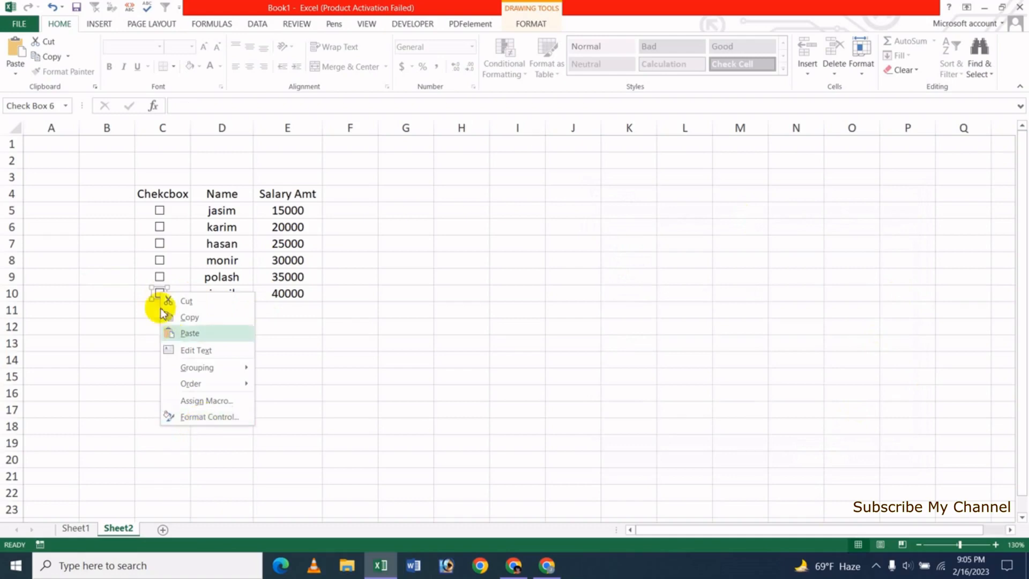
left_click(208, 418)
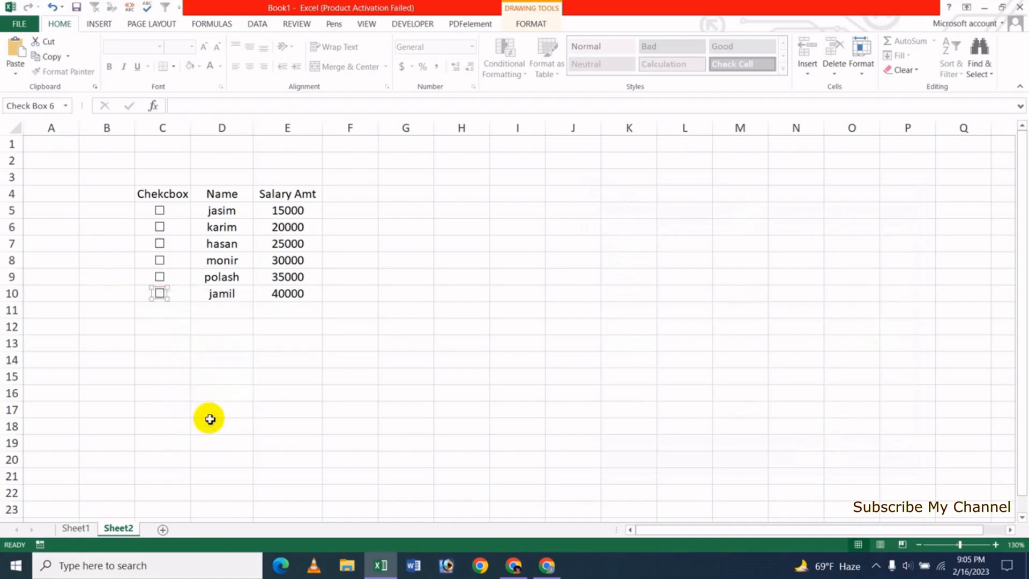
left_click(754, 295)
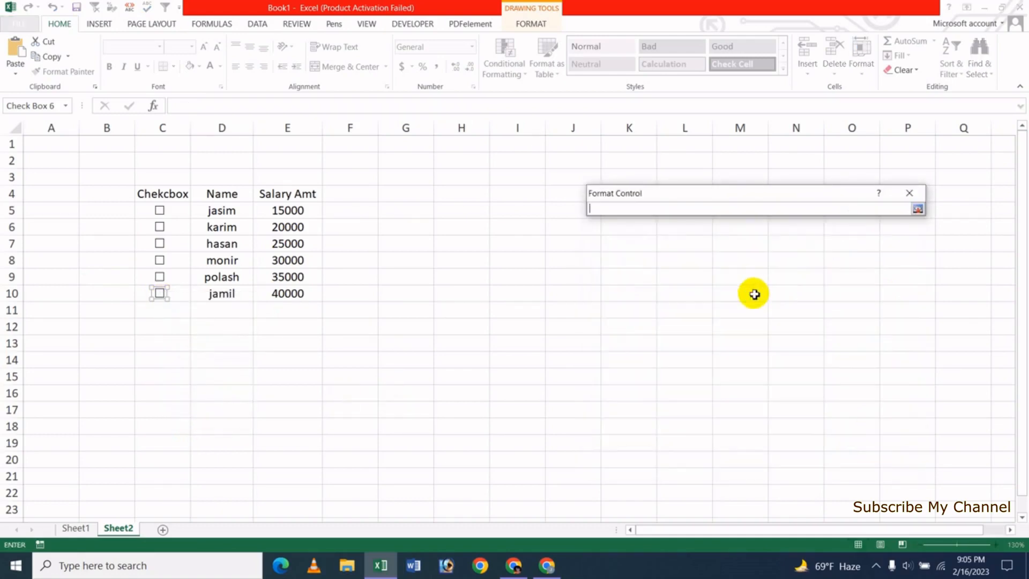
left_click(115, 291)
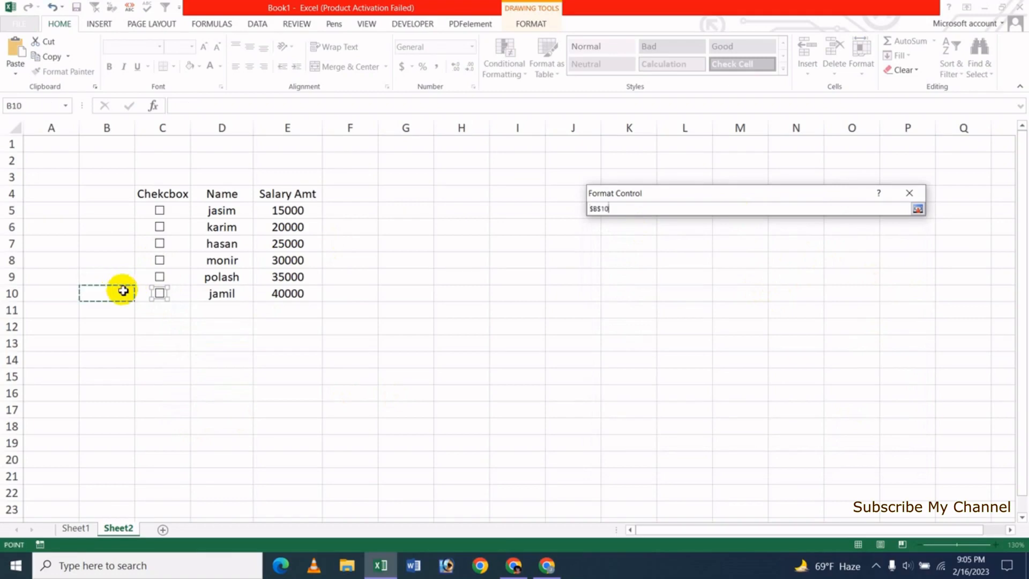
left_click(918, 209)
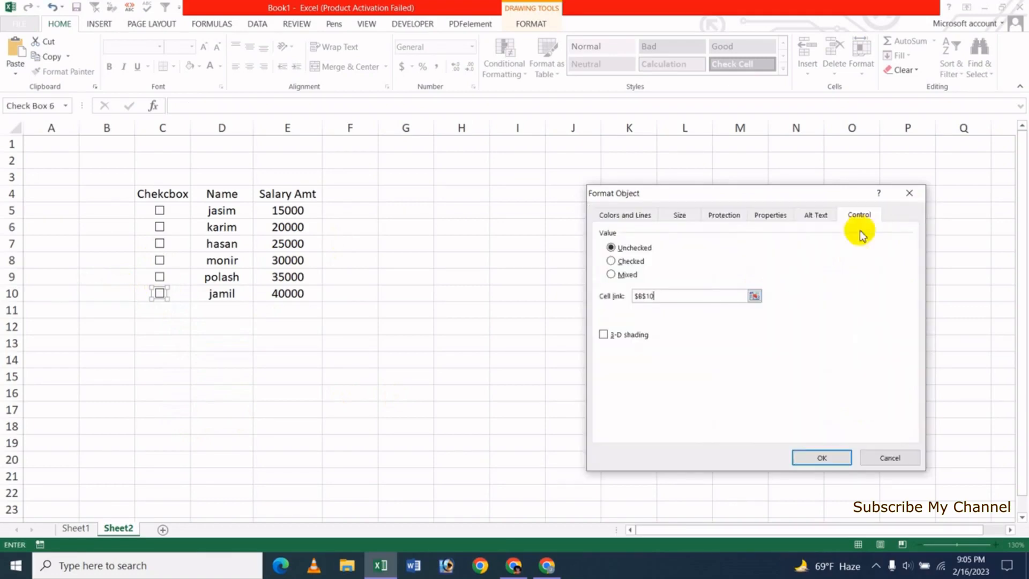
left_click(820, 459)
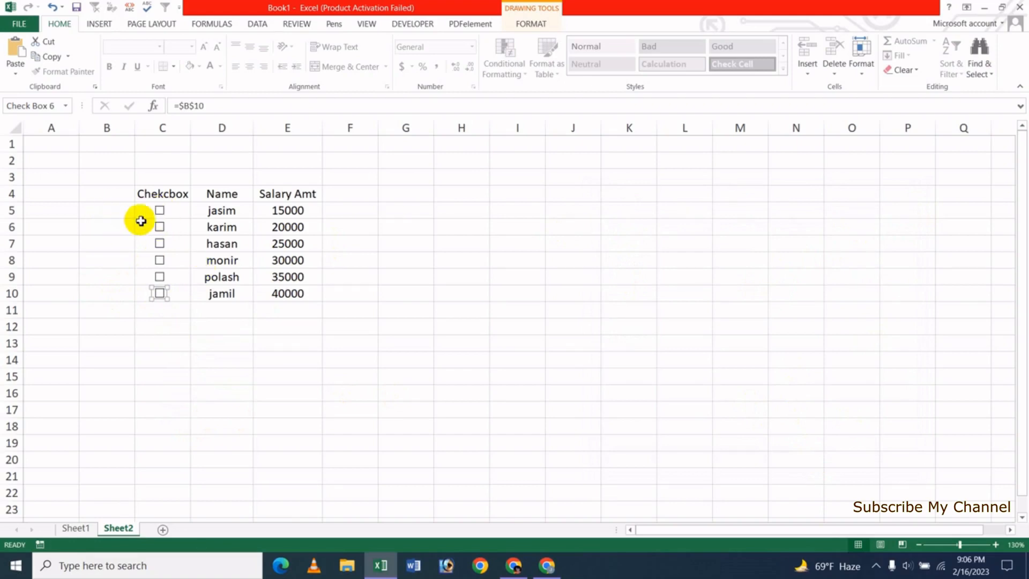
Tick all six check boxes in rows 5 to 10 to test their linked cells in column B
left_click(159, 210)
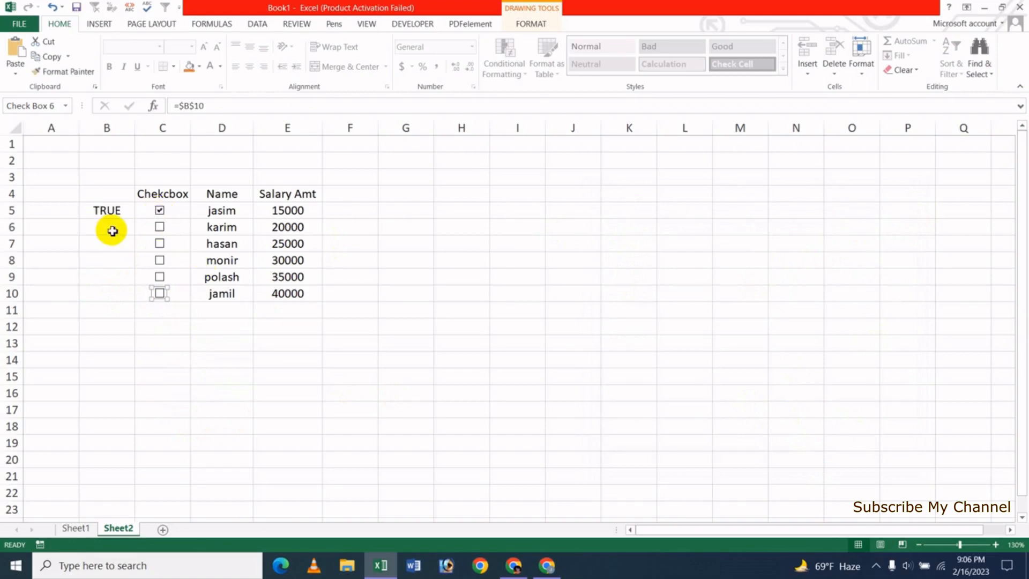
left_click(161, 229)
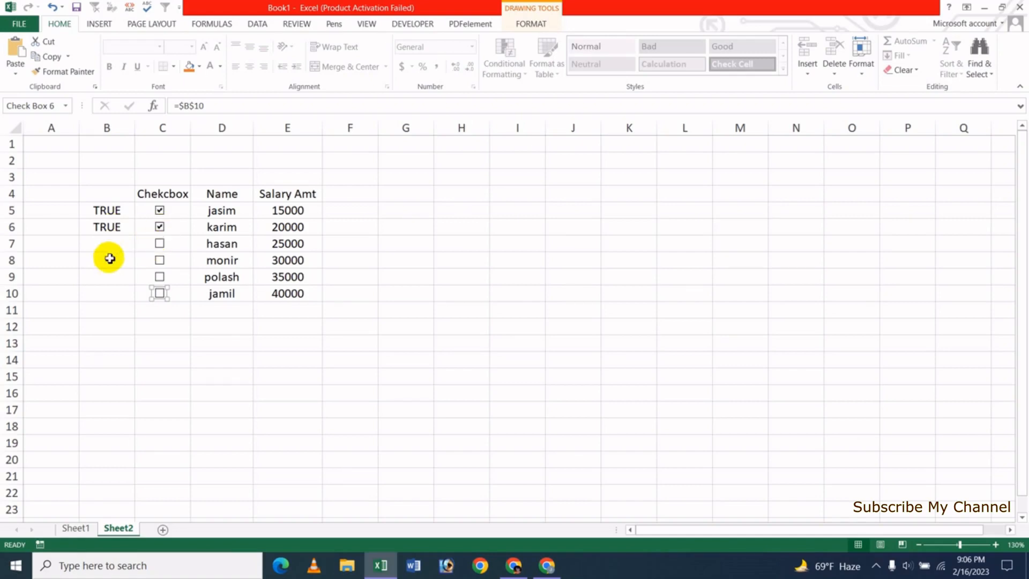
left_click(160, 245)
left_click(159, 280)
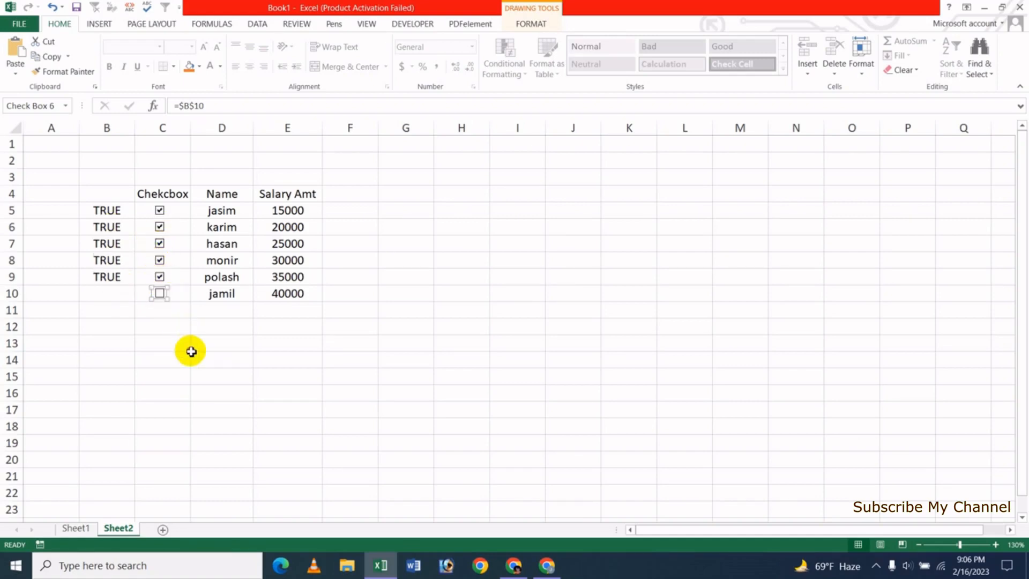
left_click(187, 349)
left_click(161, 298)
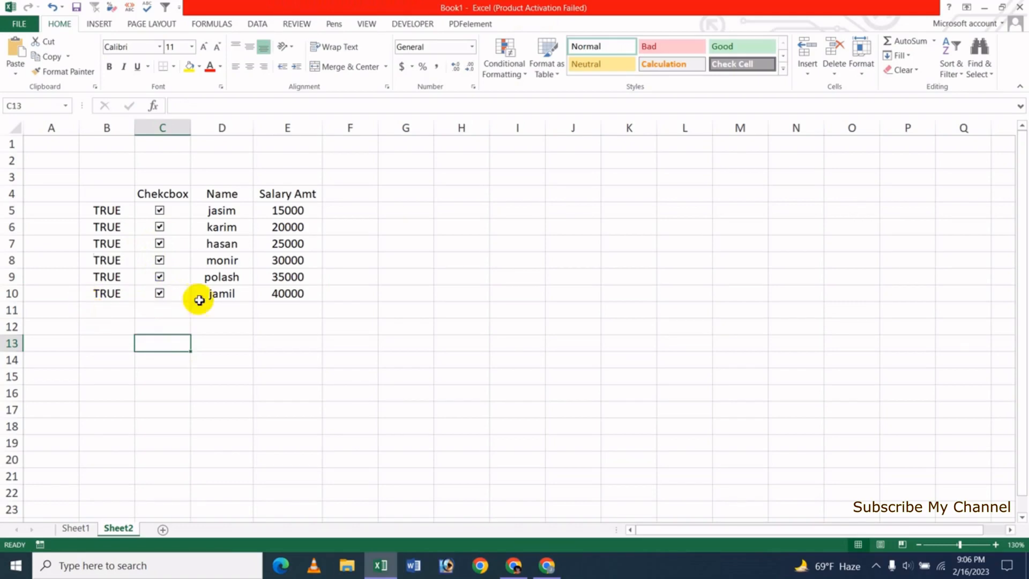
Clear all the check boxes in rows 5 to 10 again
left_click(160, 244)
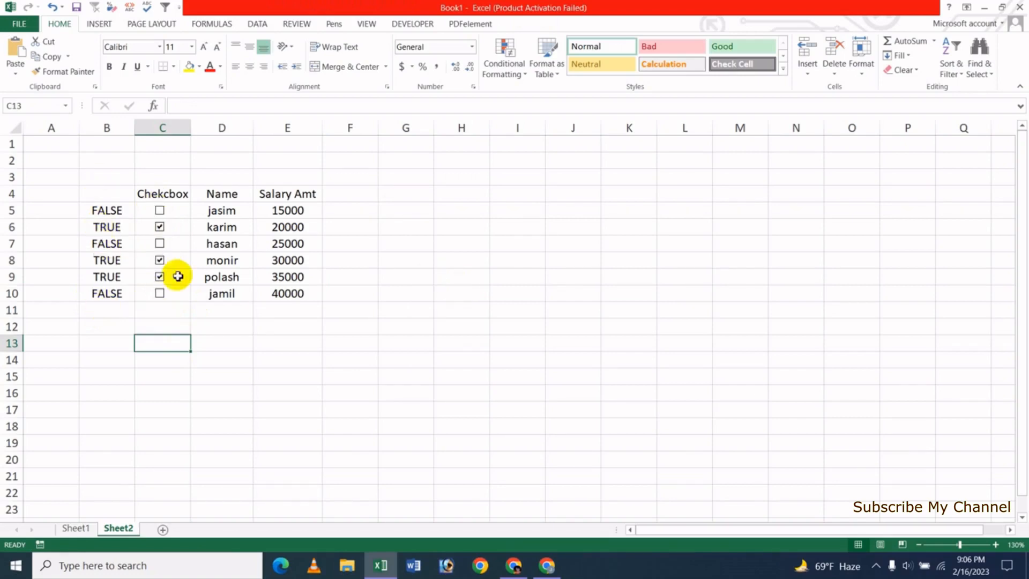
left_click(160, 227)
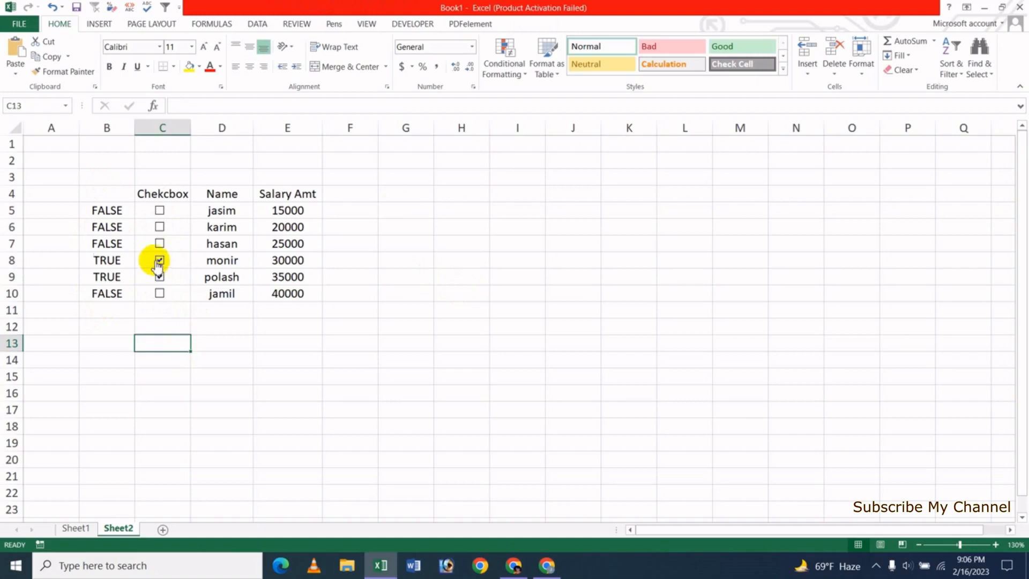
left_click(160, 261)
left_click(159, 276)
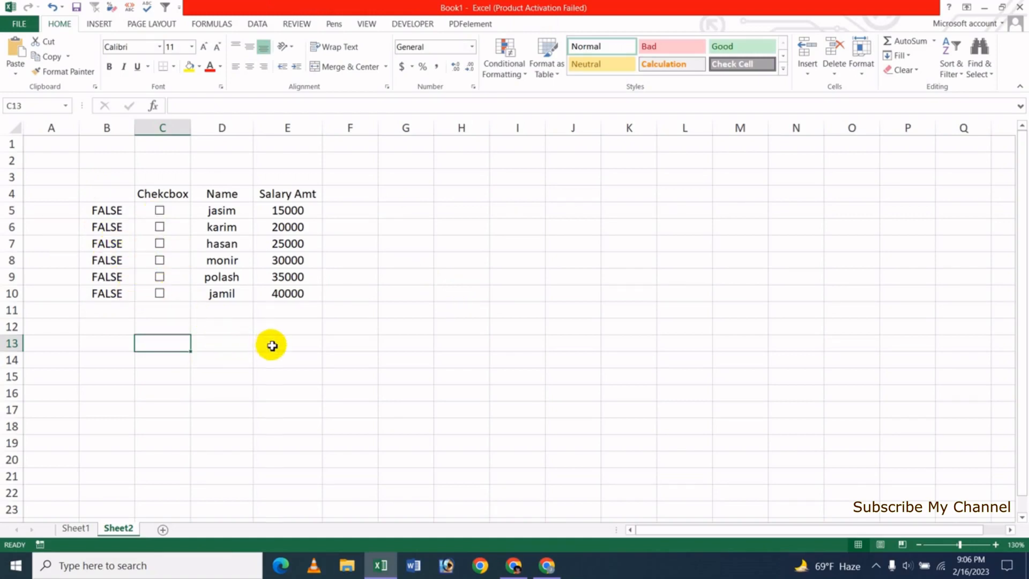
left_click(250, 348)
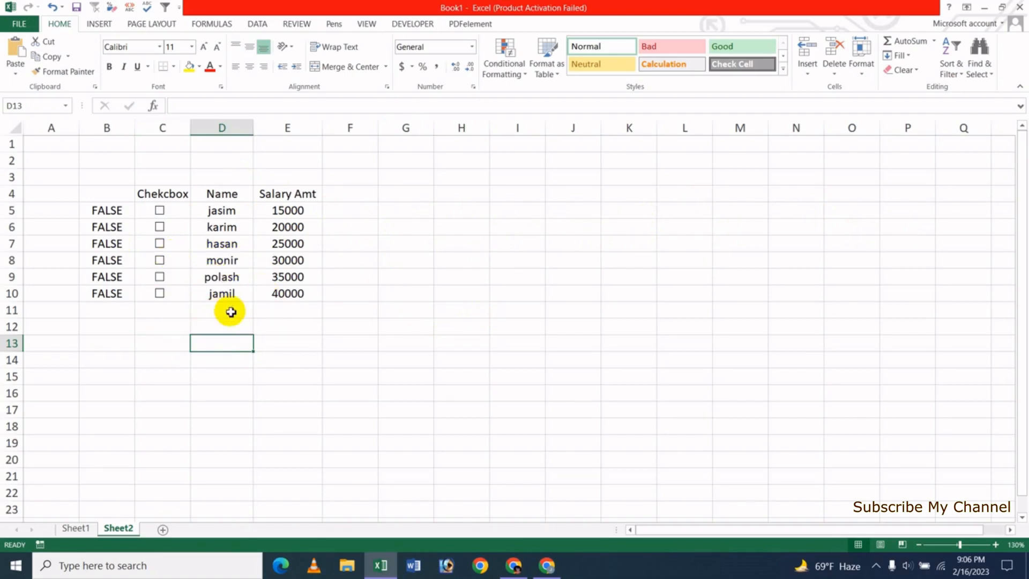
Start a new conditional formatting rule for C5:E10 that uses a formula to determine which cells to format
left_click(147, 213)
left_click_drag(147, 212, 264, 296)
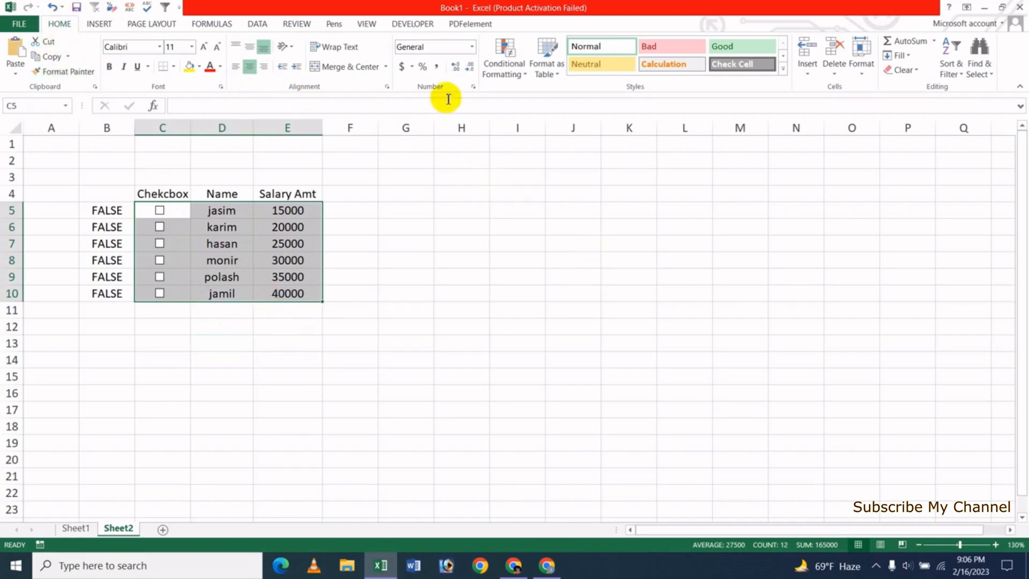
left_click(518, 75)
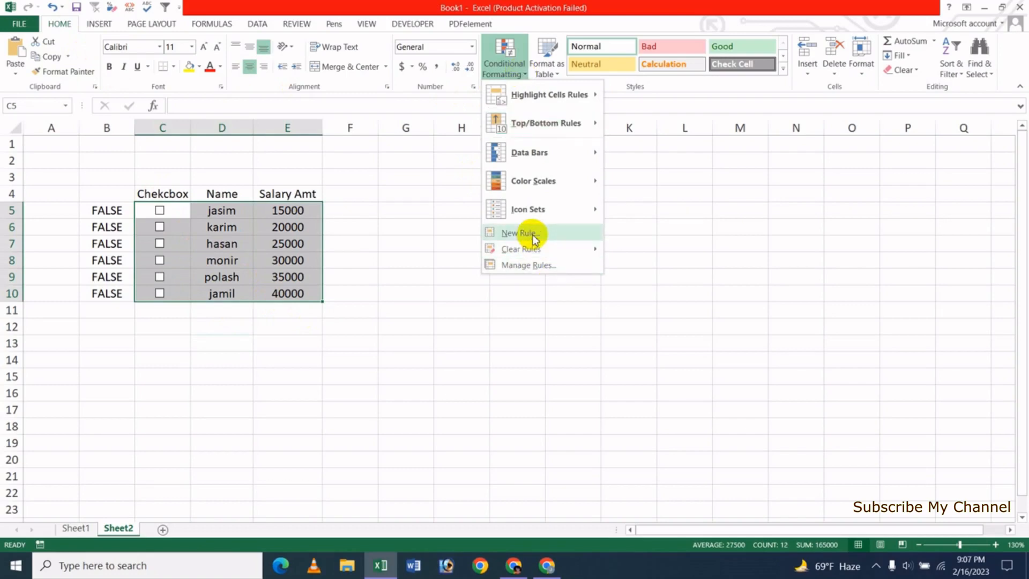
left_click(520, 234)
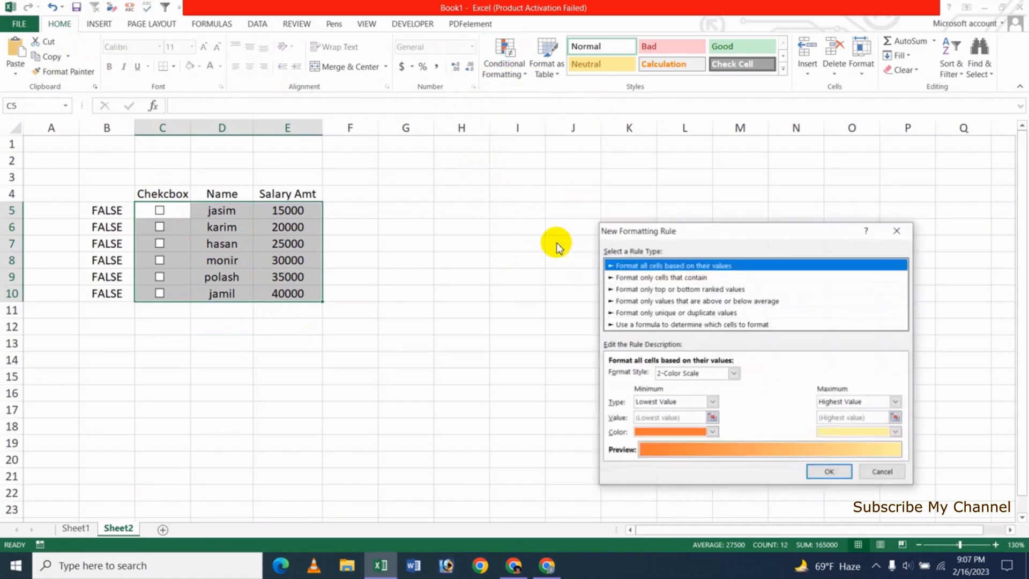
left_click_drag(761, 232, 730, 178)
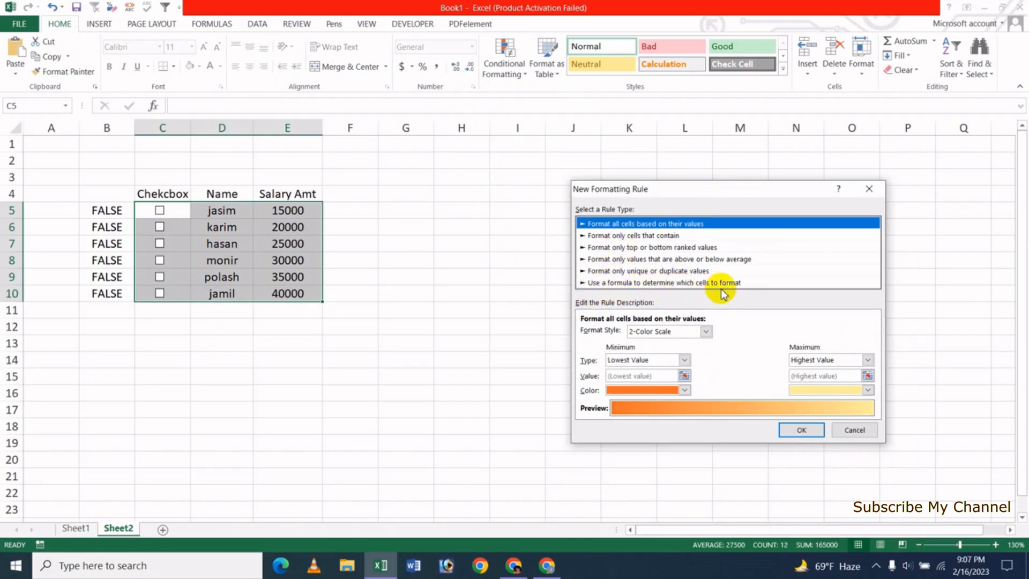
left_click(630, 283)
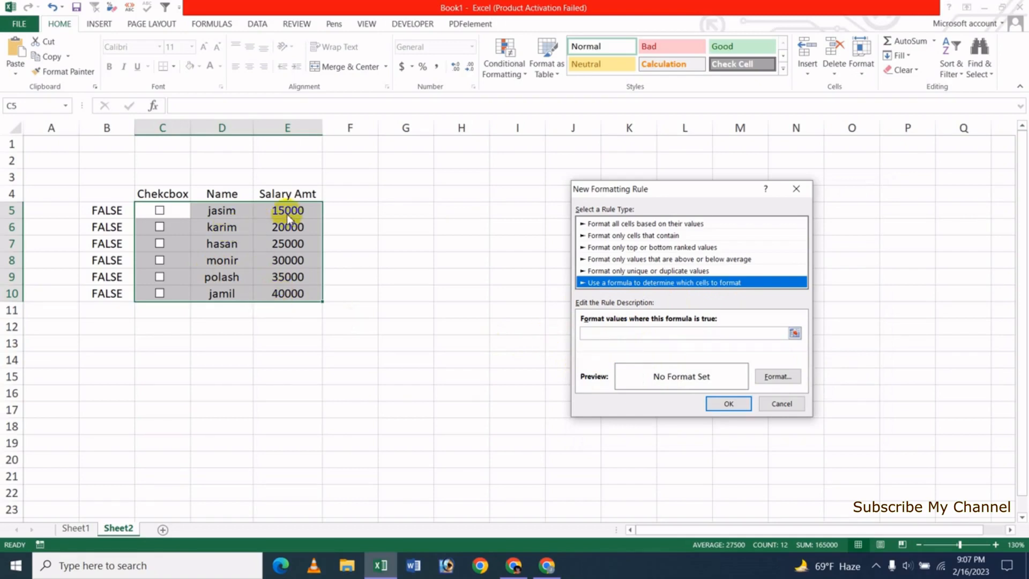
left_click(604, 334)
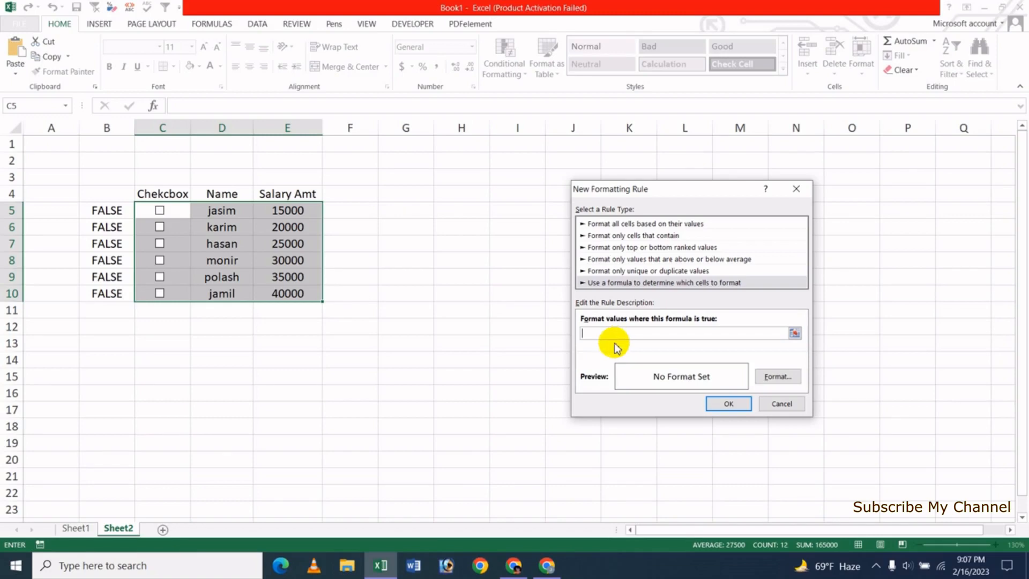